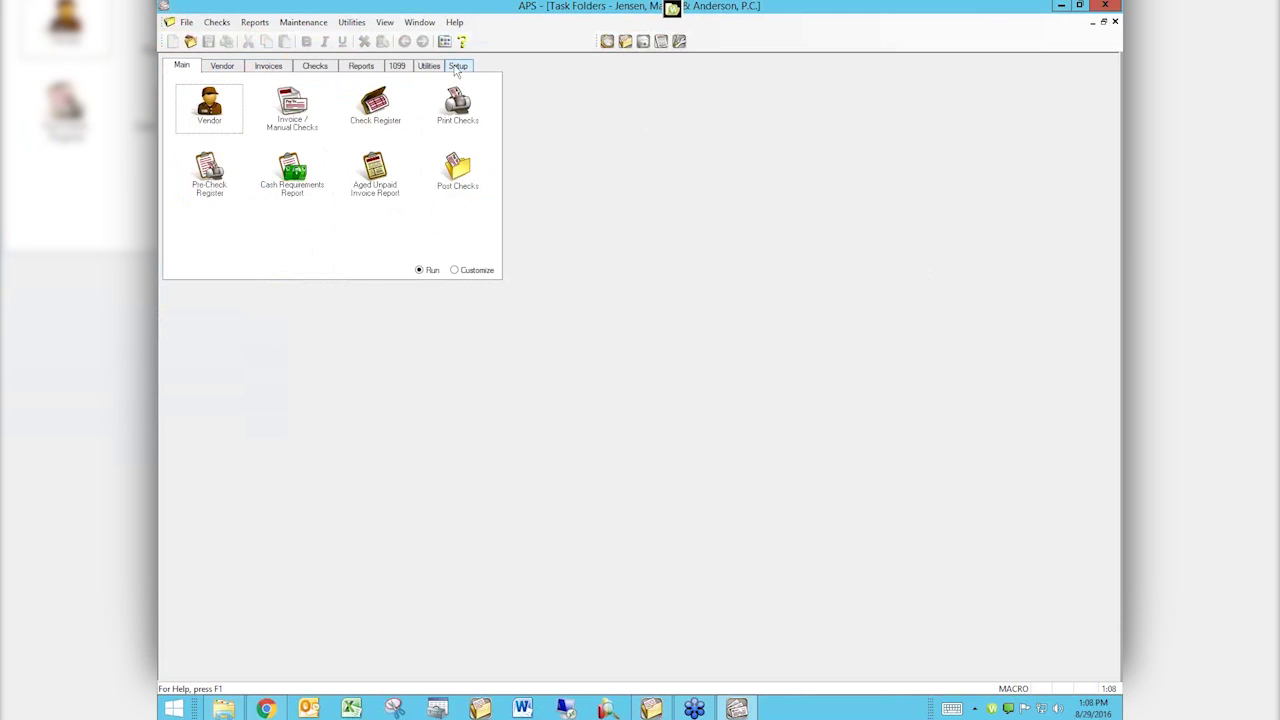
# Open the bank account setup, load the existing First Bank record and review its details.
pyautogui.click(457, 66)
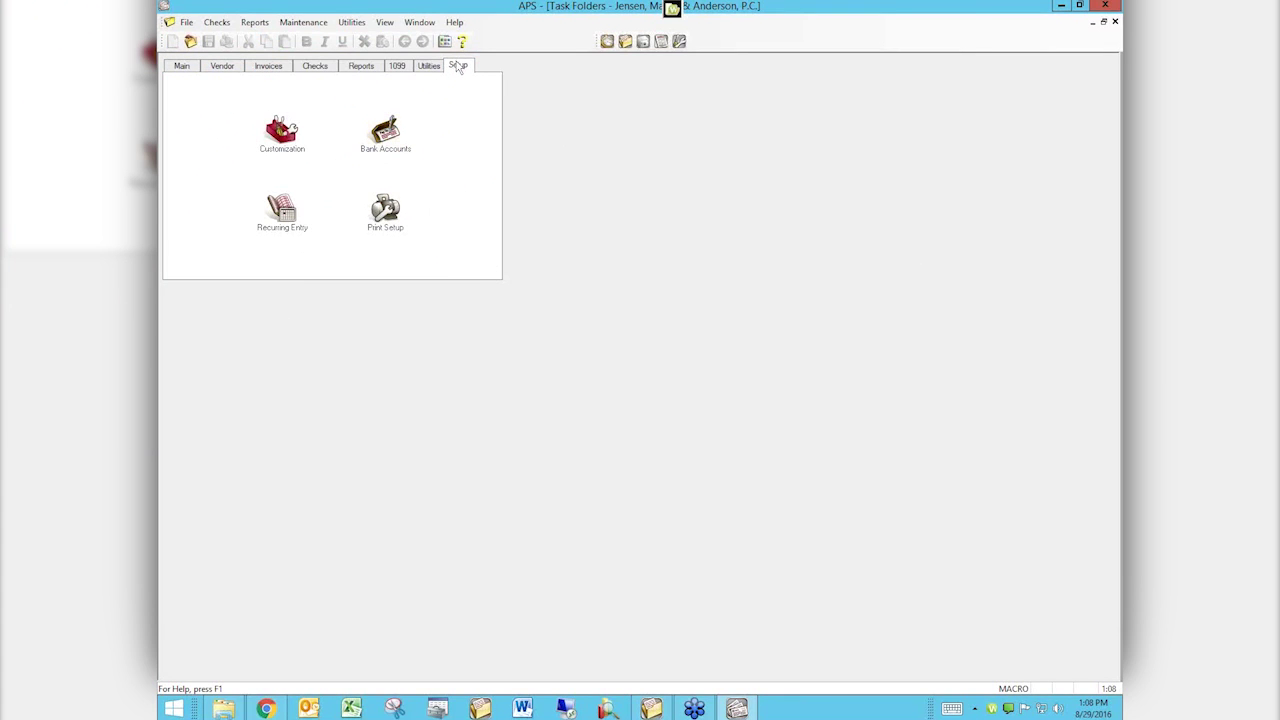
pyautogui.click(386, 136)
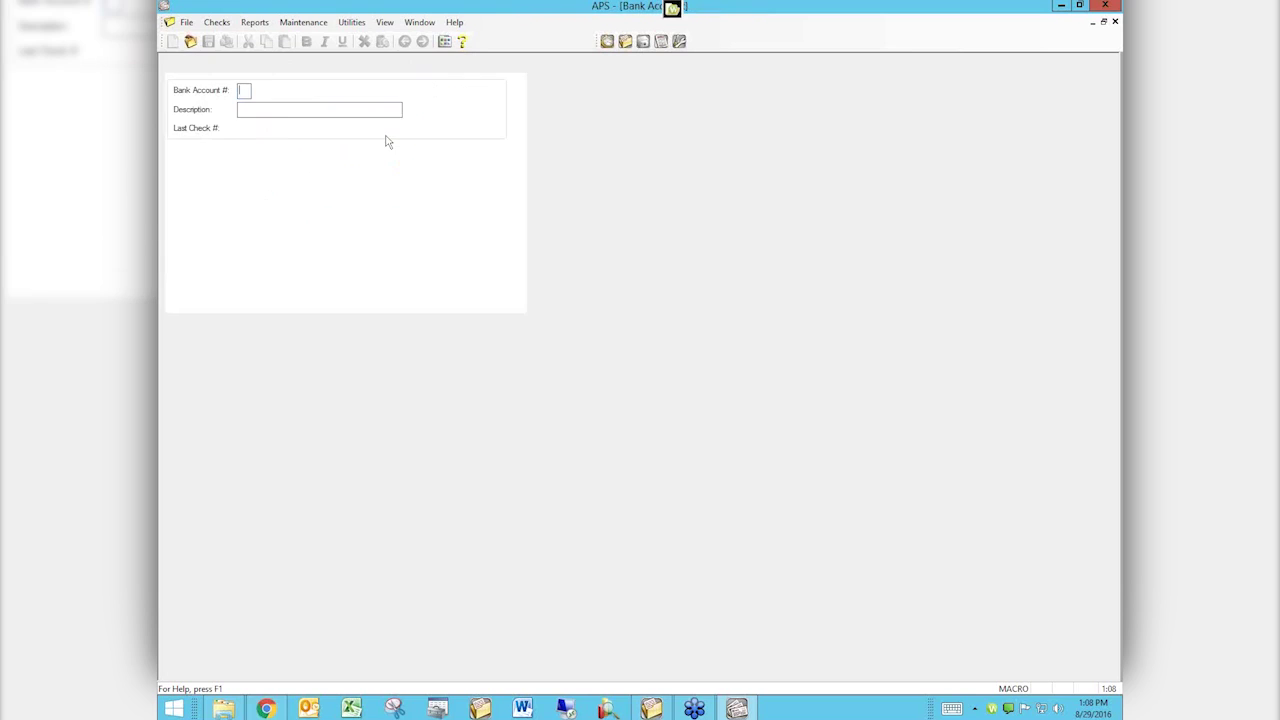
pyautogui.click(258, 91)
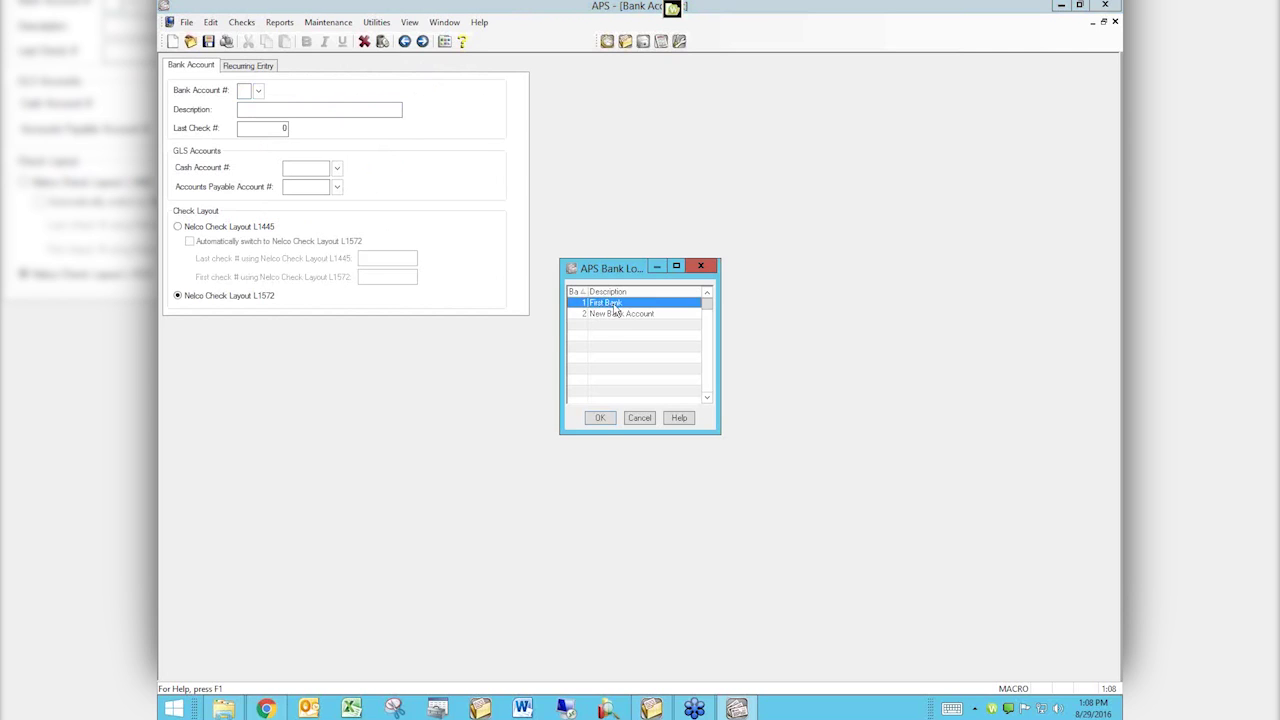
pyautogui.click(600, 418)
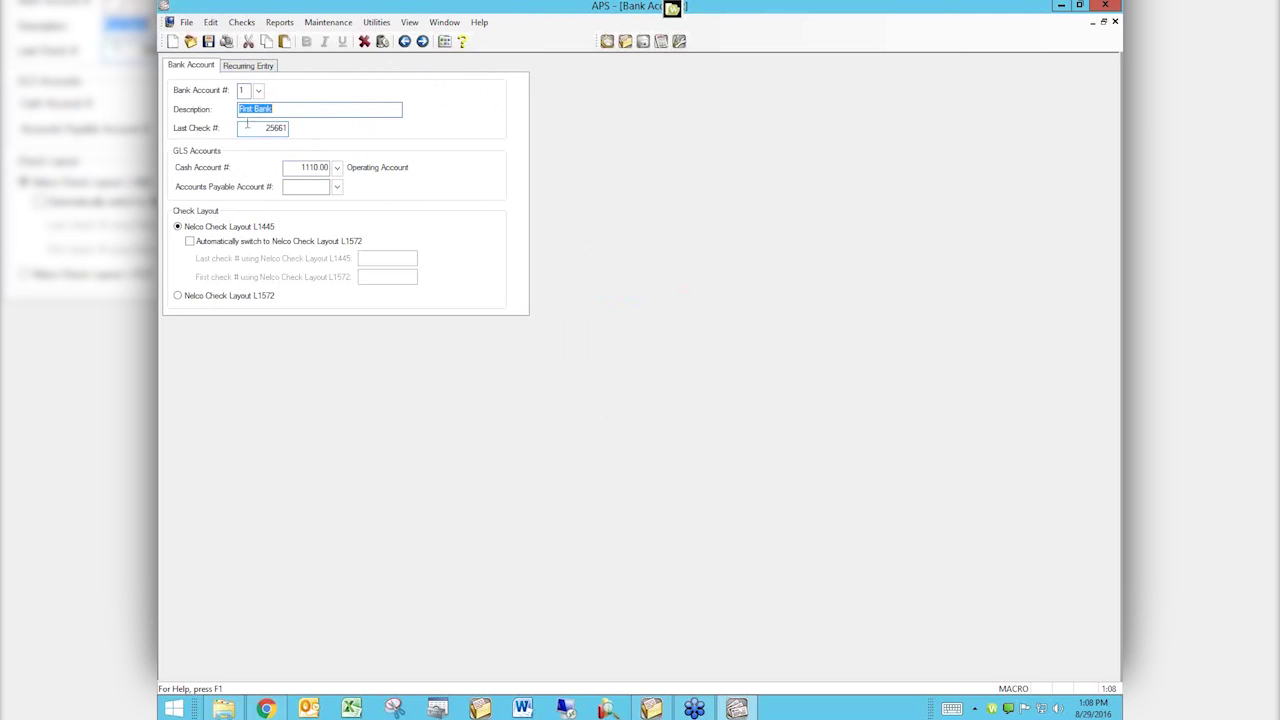
pyautogui.press('Tab')
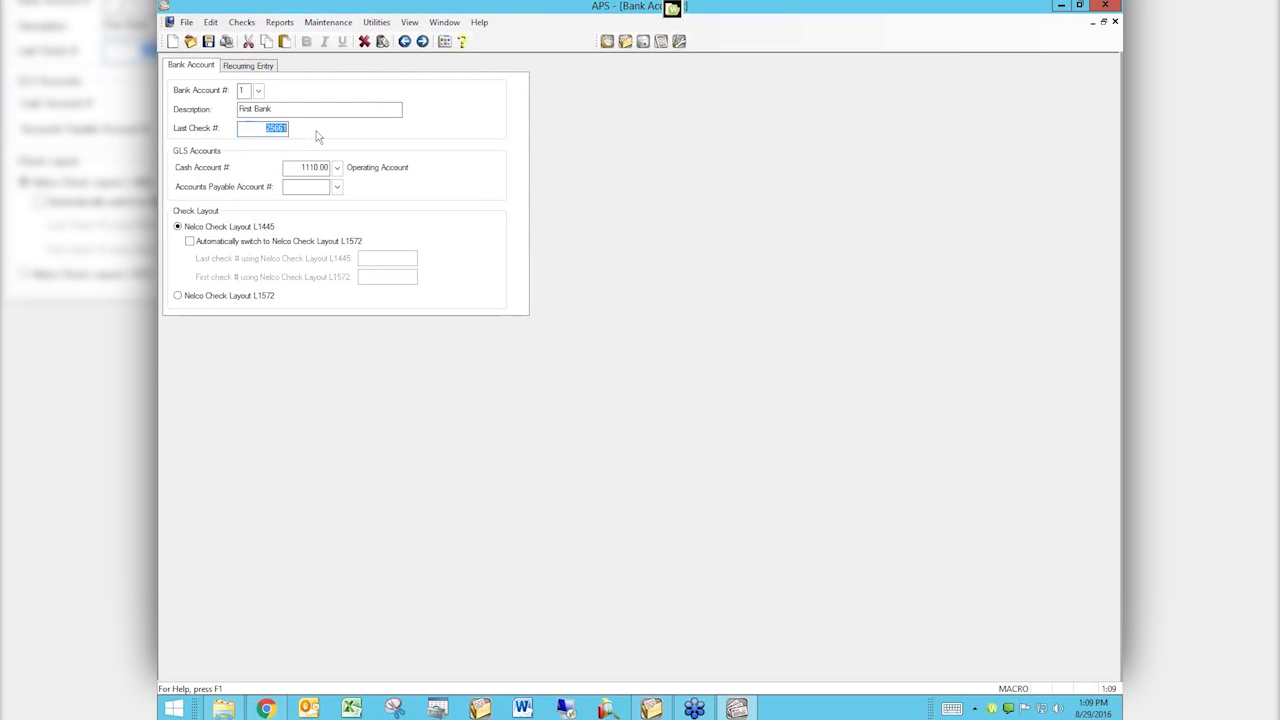
pyautogui.press('Home')
# Create and save a new bank account described as "First Bank - Manual Checks", closing the bank account setup.
pyautogui.click(172, 41)
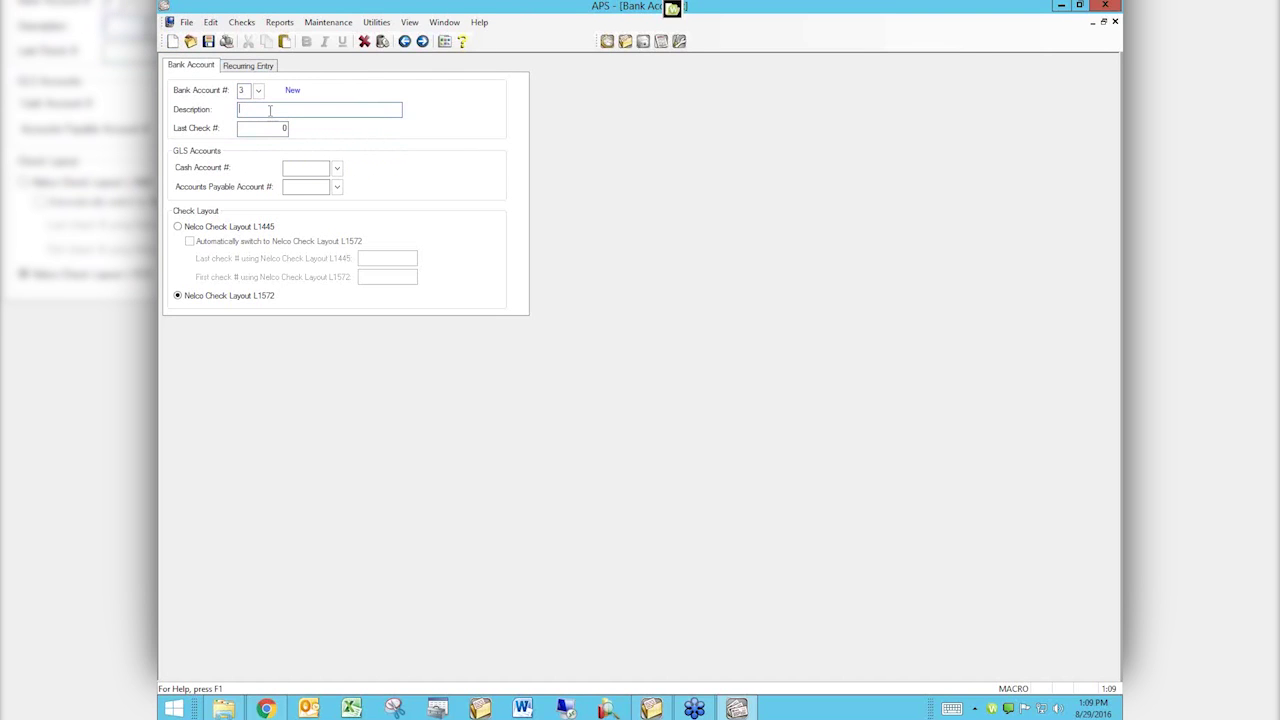
pyautogui.write('First Bank - Manual Checks')
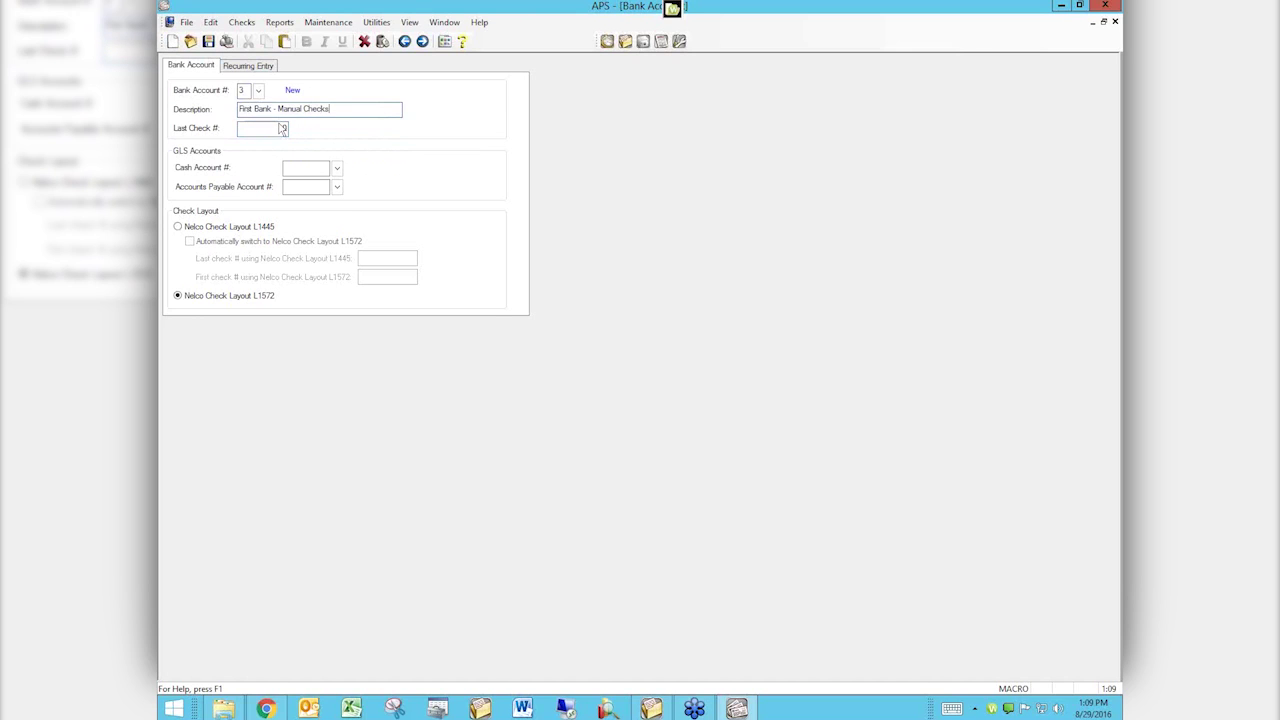
pyautogui.click(300, 168)
pyautogui.click(208, 41)
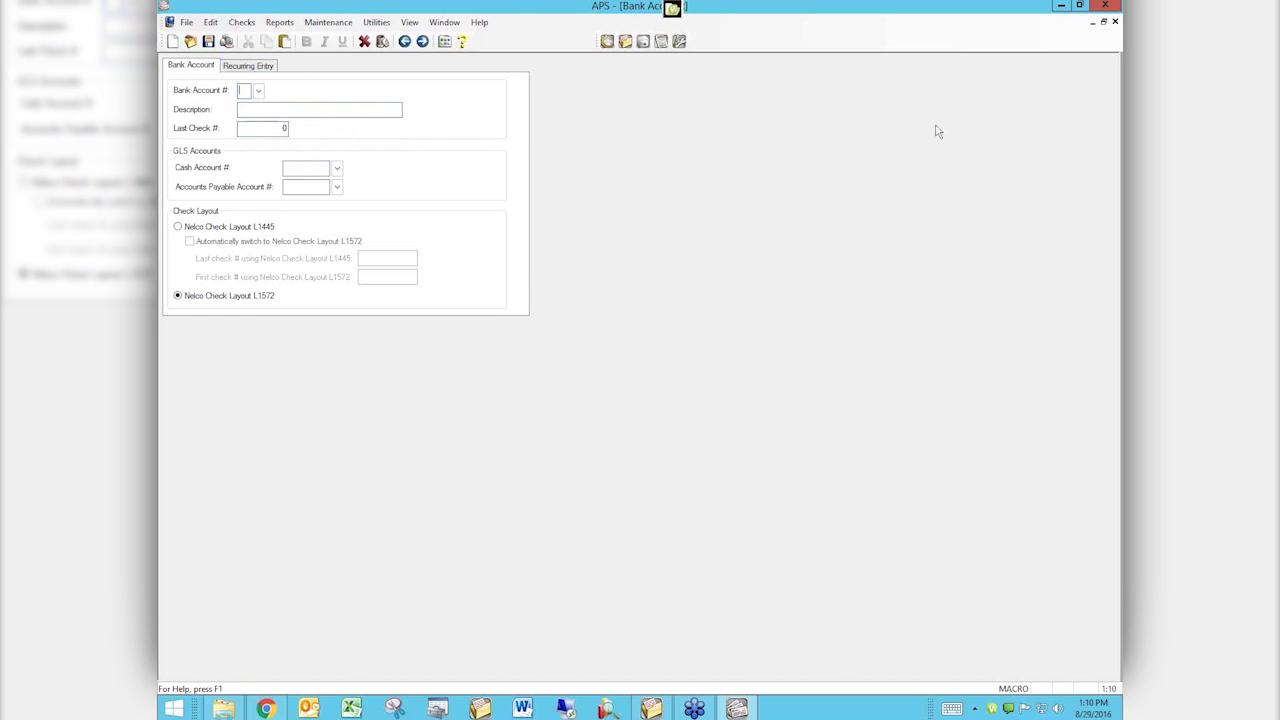
pyautogui.click(1115, 21)
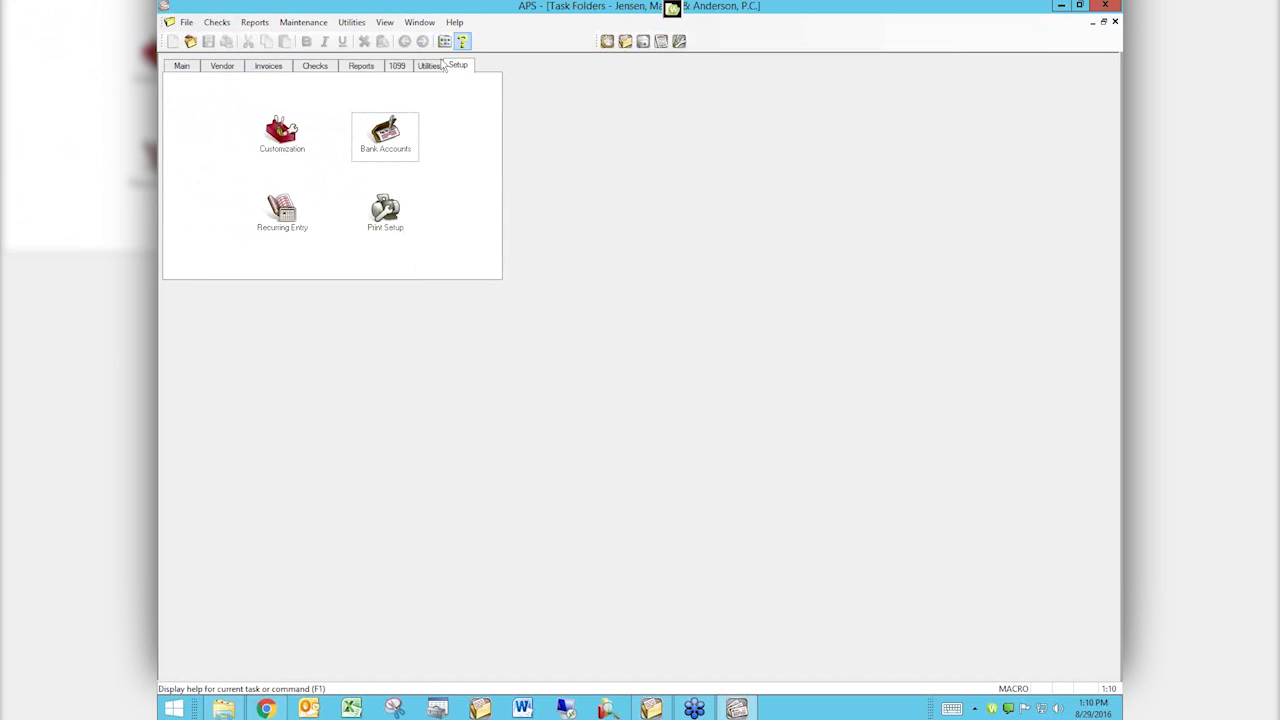
# Start a new invoice/manual check entry for the Clerk of the District Court with an invoice amount of 100.00.
pyautogui.click(182, 66)
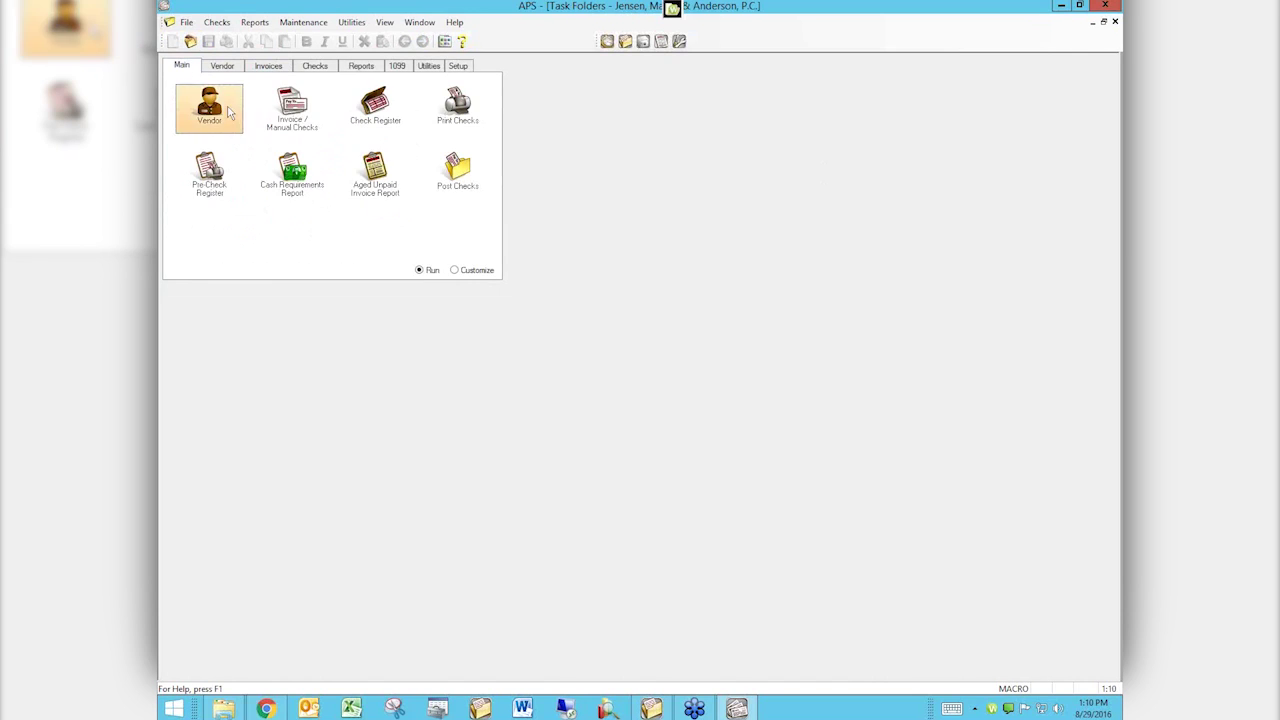
pyautogui.click(298, 106)
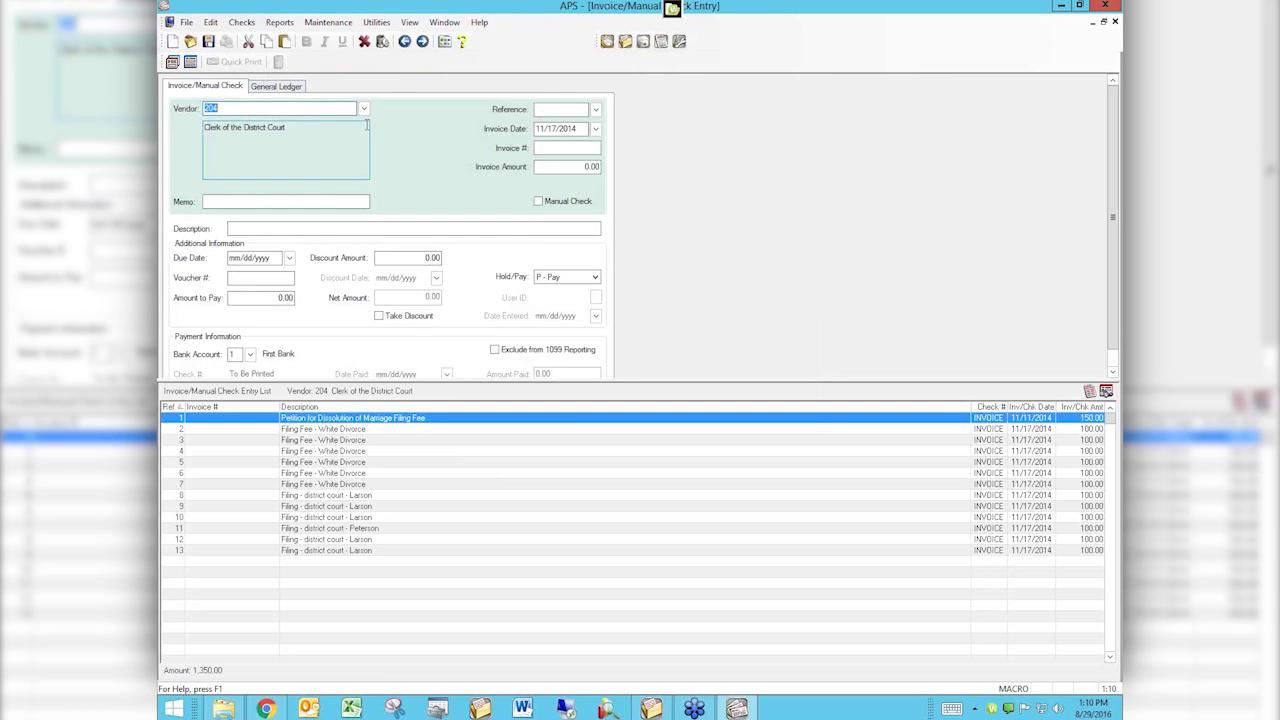
pyautogui.press('Tab')
pyautogui.press('Tab')
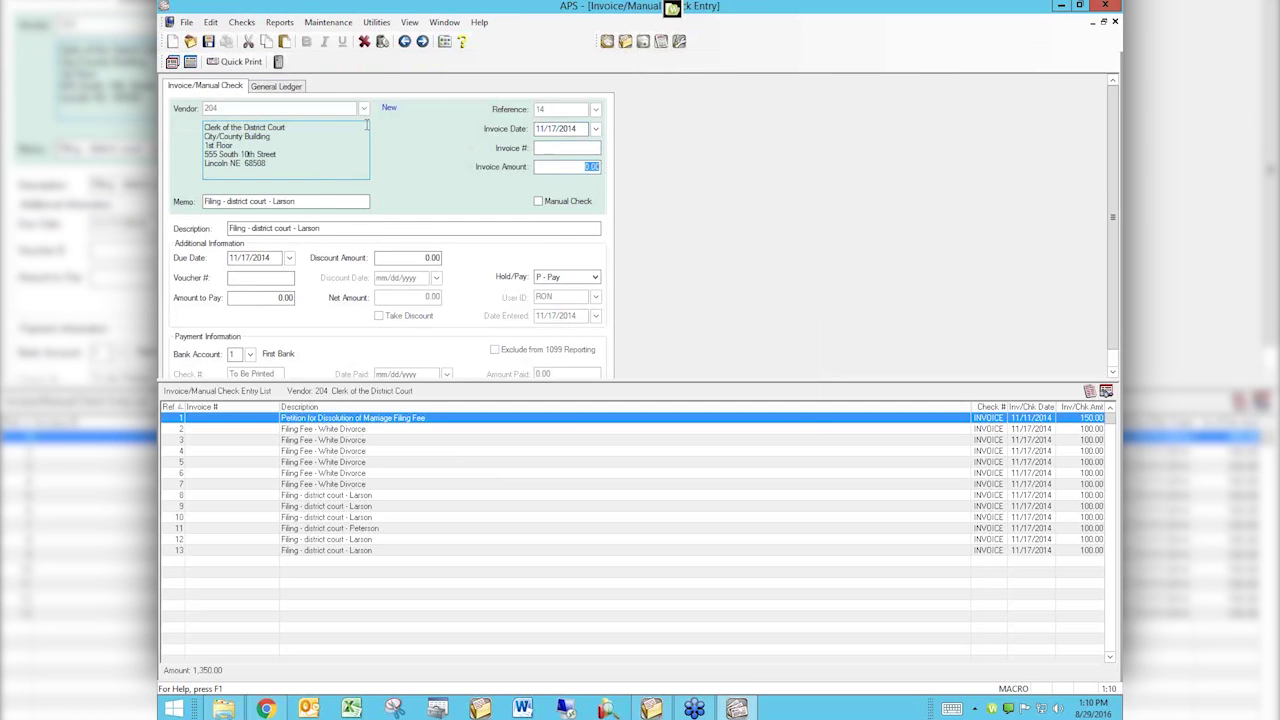
pyautogui.write('100')
pyautogui.moveTo(245, 381); pyautogui.dragTo(278, 530)
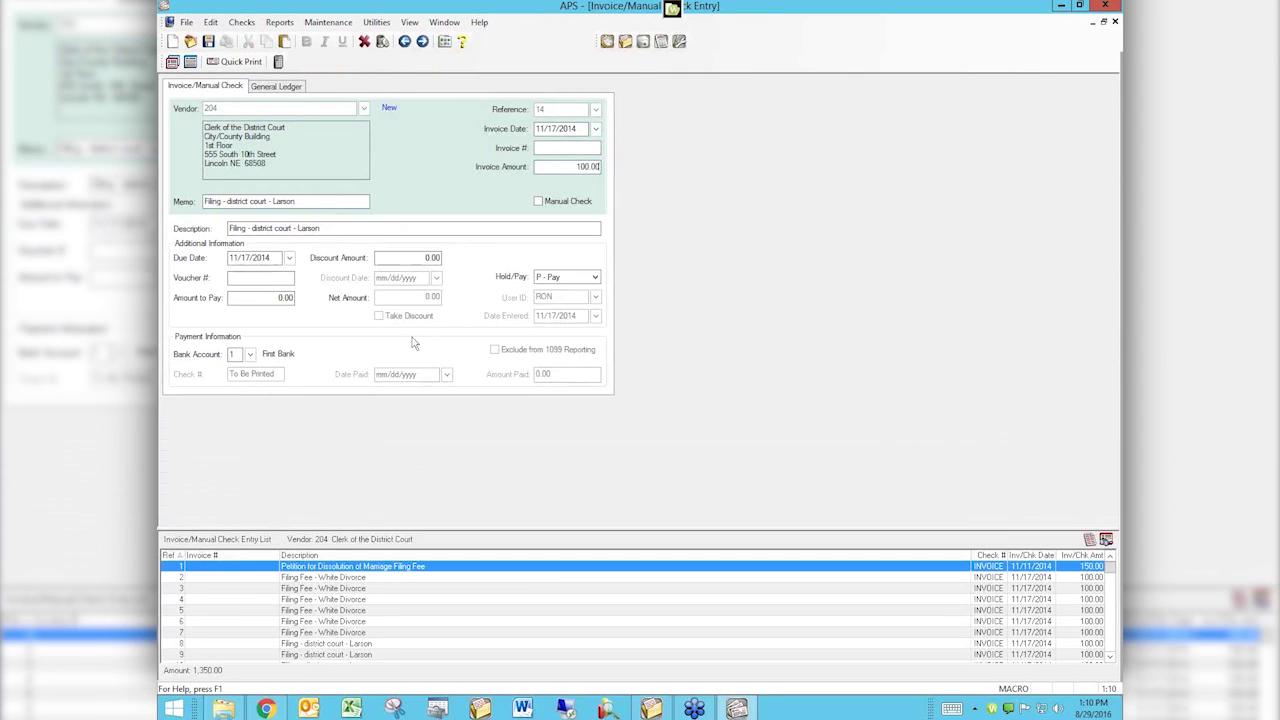
# Mark the entry as a manual check and assign it to the "First Bank - Manual Checks" bank account.
pyautogui.click(538, 201)
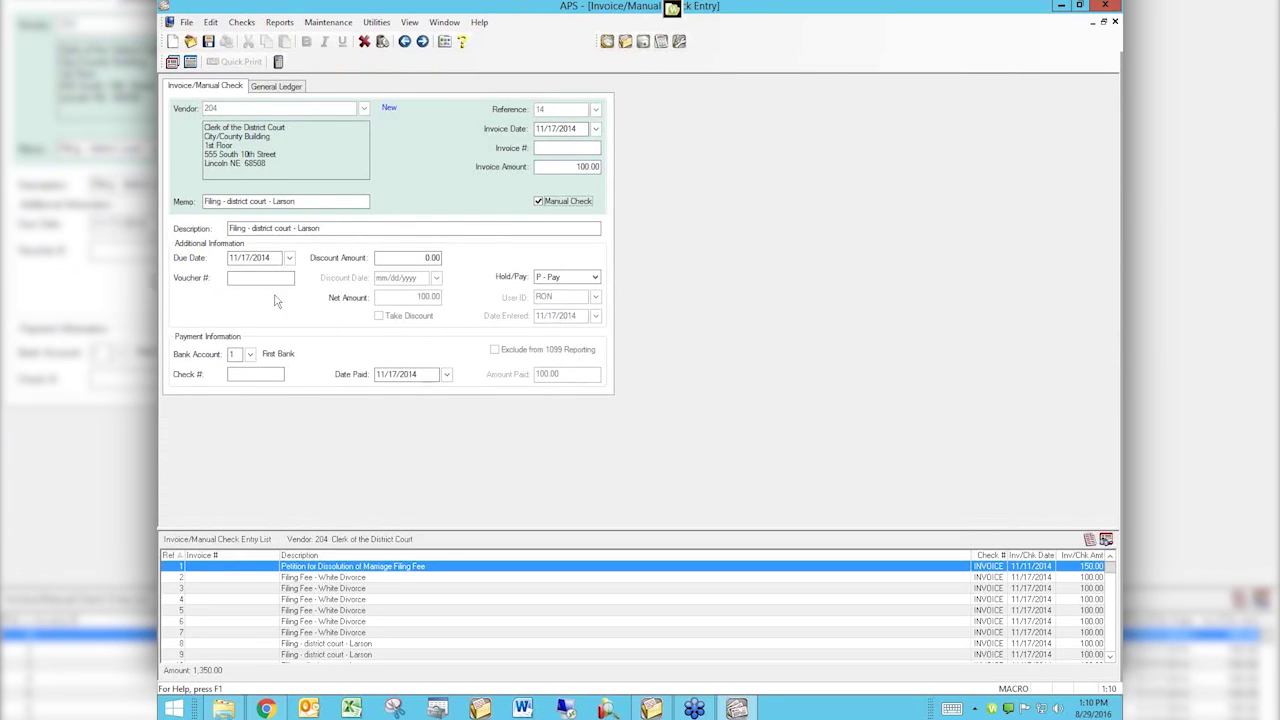
pyautogui.click(251, 356)
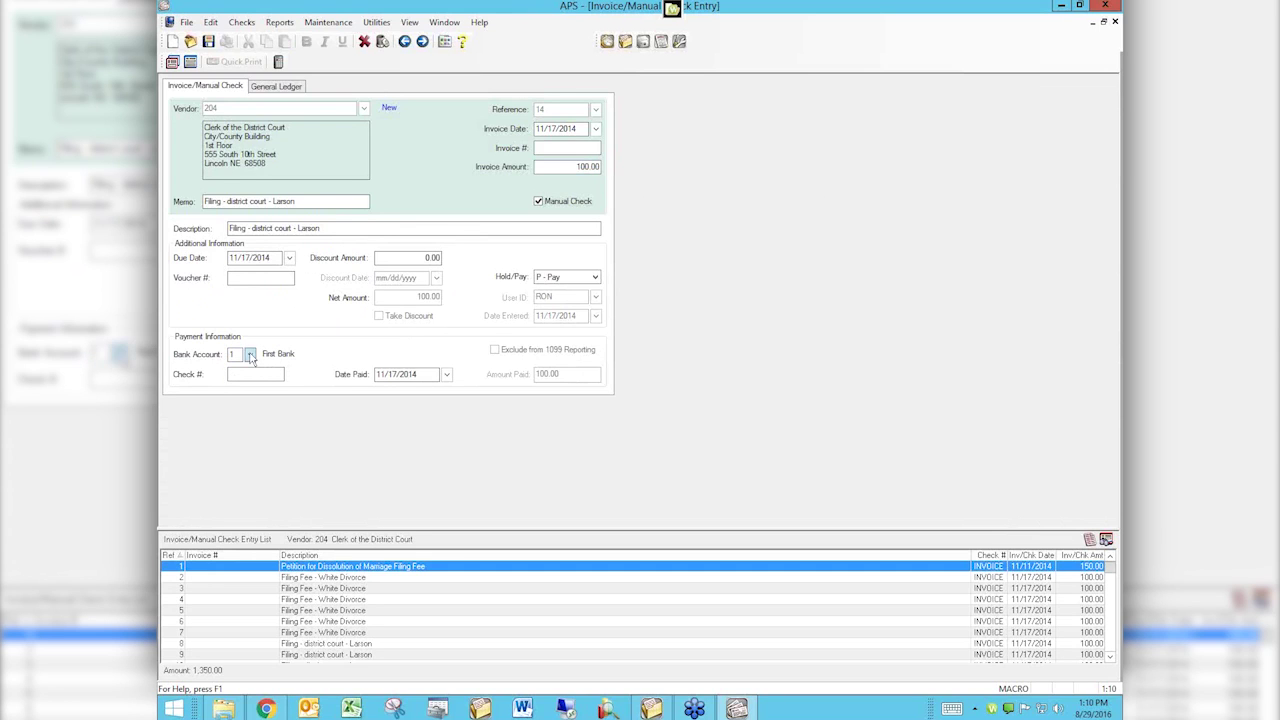
pyautogui.click(606, 325)
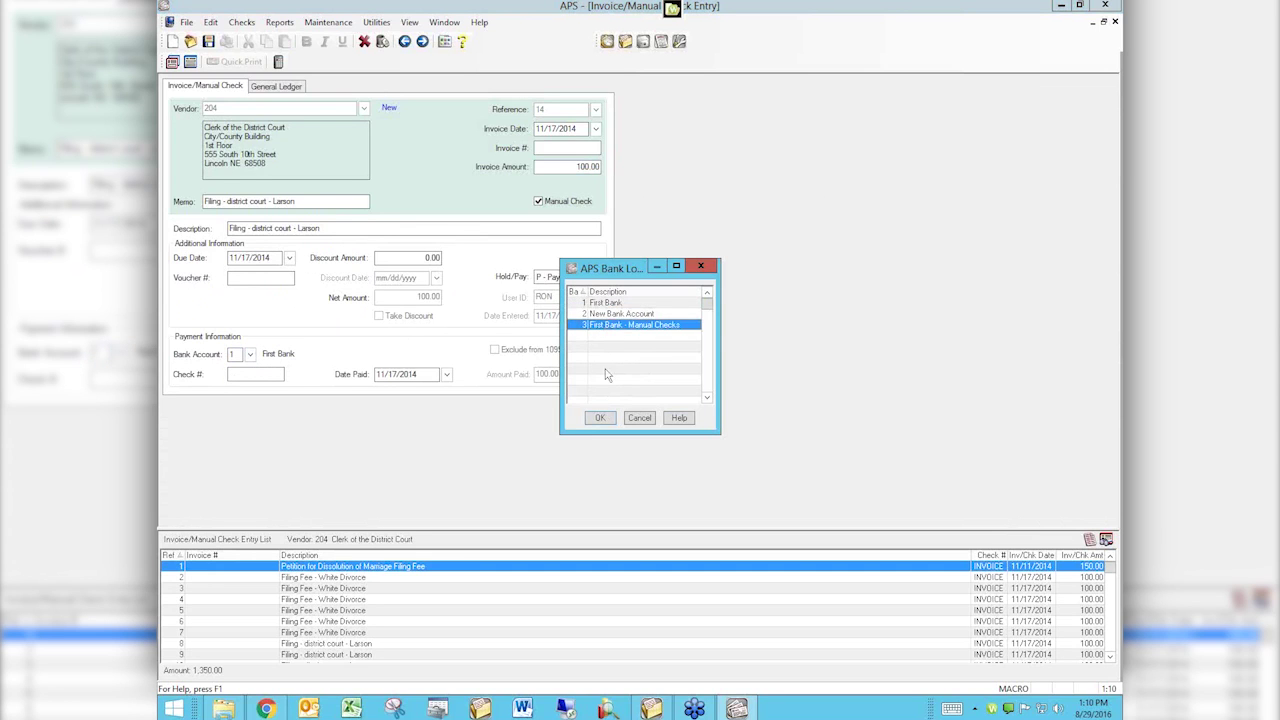
pyautogui.click(600, 417)
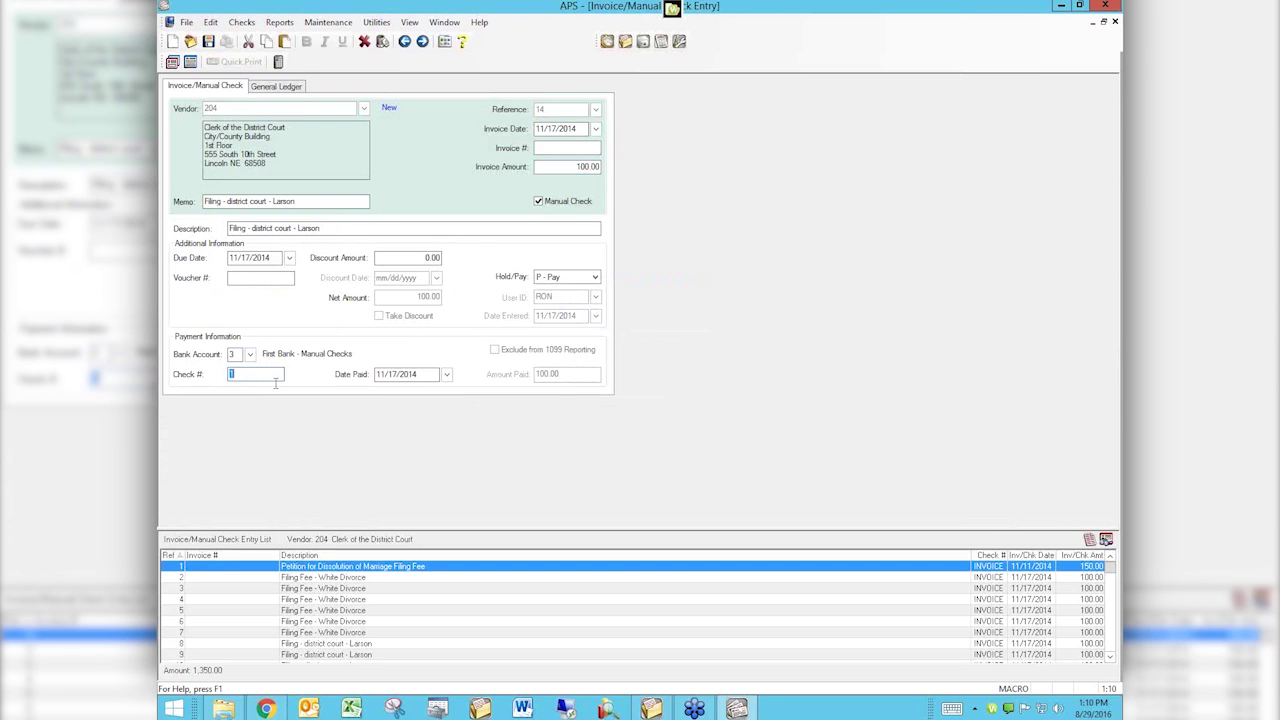
pyautogui.click(413, 377)
# Save the 100.00 Client Cost Advances ledger line and the manual check, leave cost entry, and check the entry list's end.
pyautogui.click(270, 88)
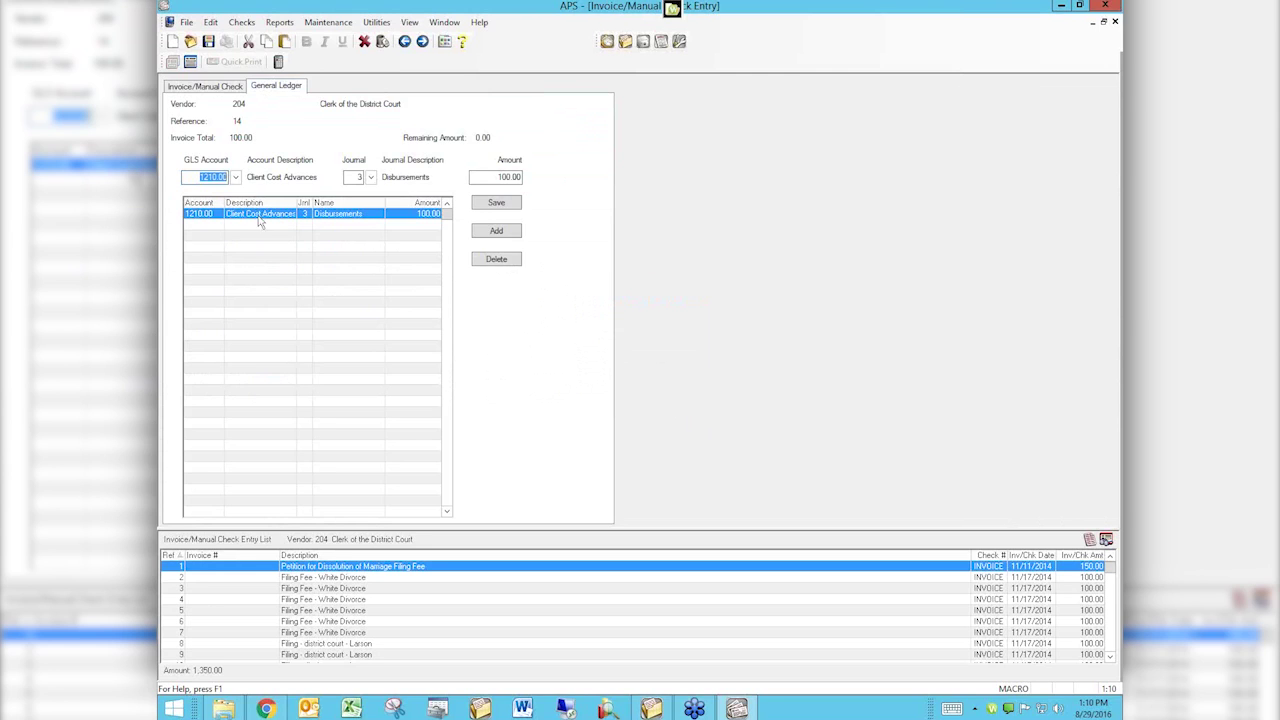
pyautogui.click(493, 205)
pyautogui.click(209, 42)
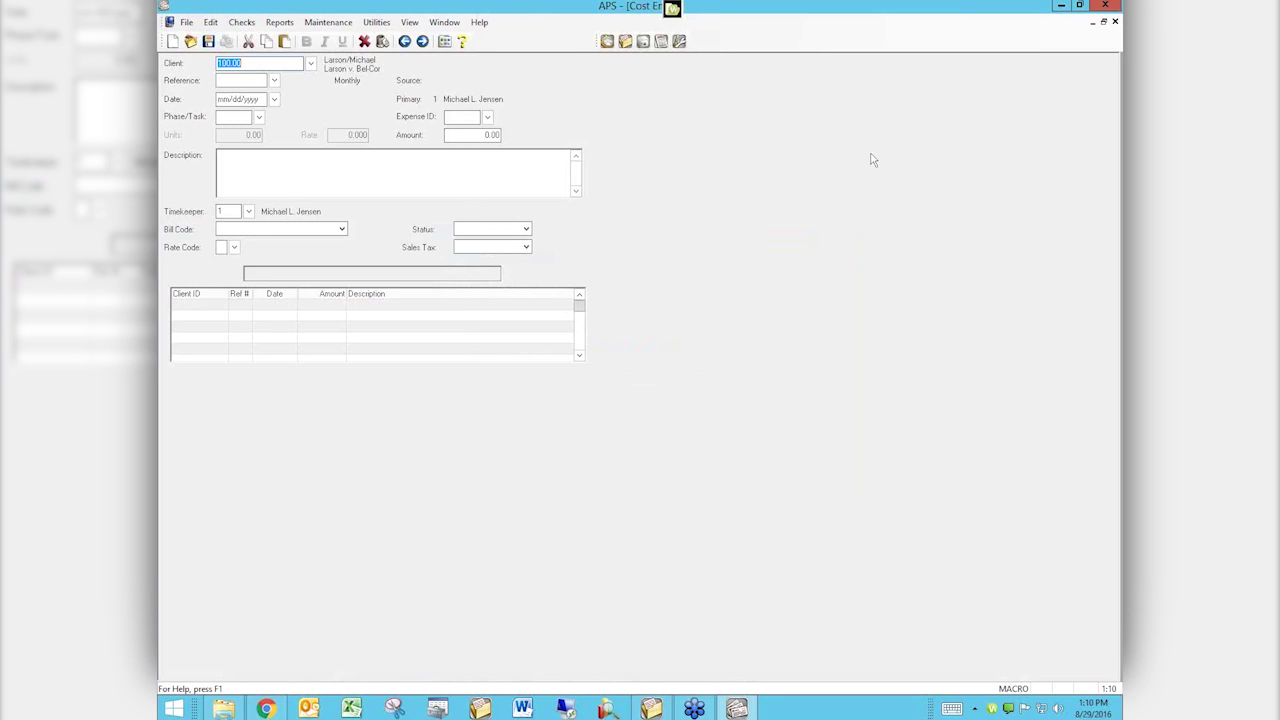
pyautogui.click(1116, 22)
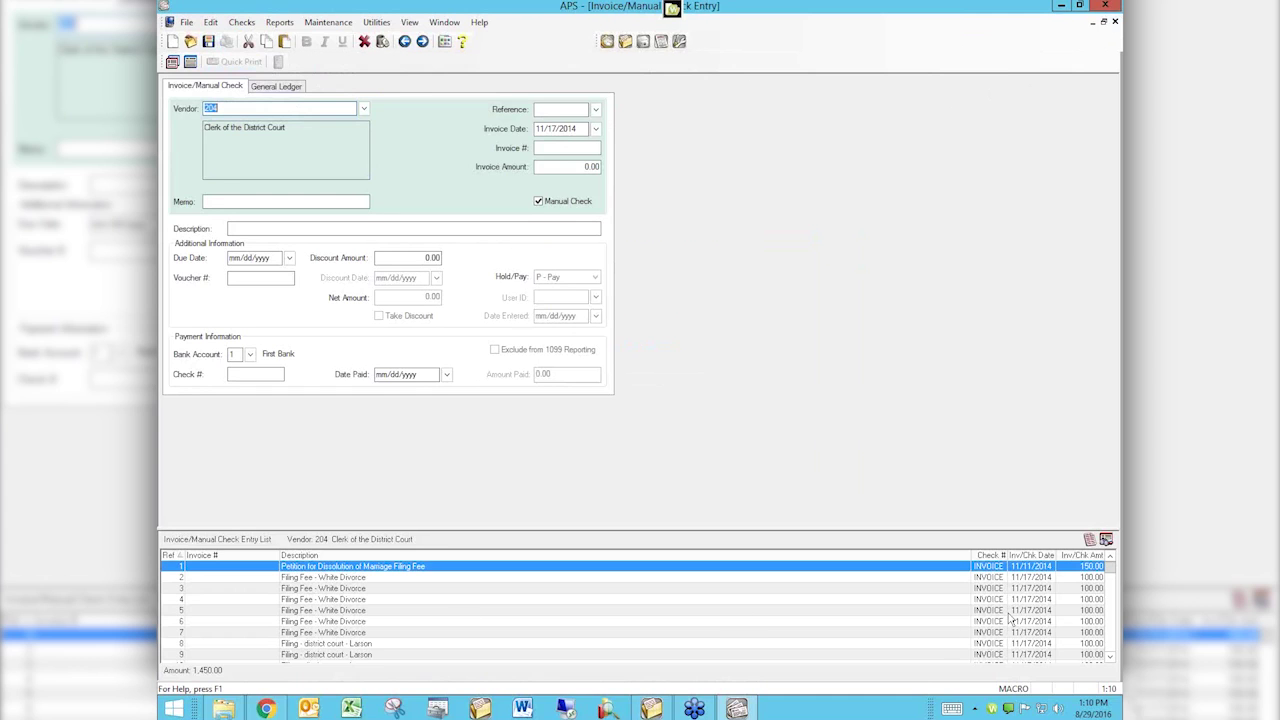
pyautogui.moveTo(1110, 571); pyautogui.dragTo(1111, 652)
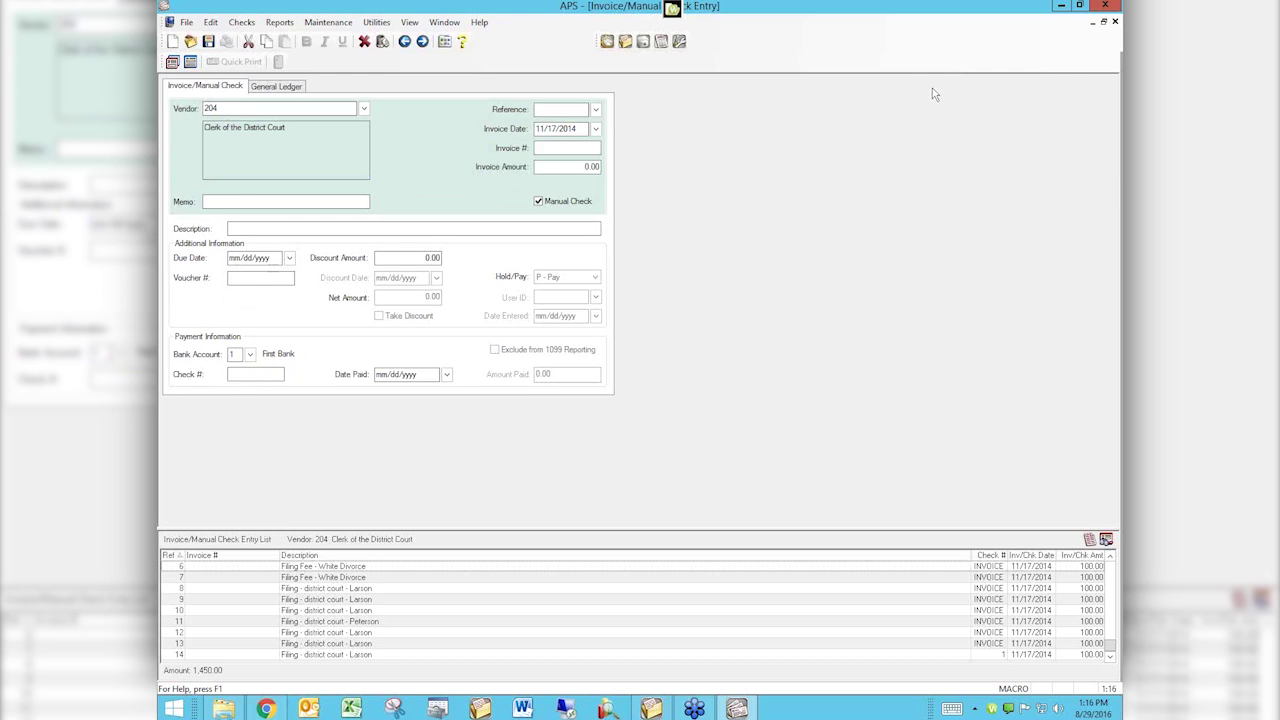
# Switch to Chrome, clear the leftover address text and close the new tab to return to the Tabs3 Platinum page.
pyautogui.click(270, 709)
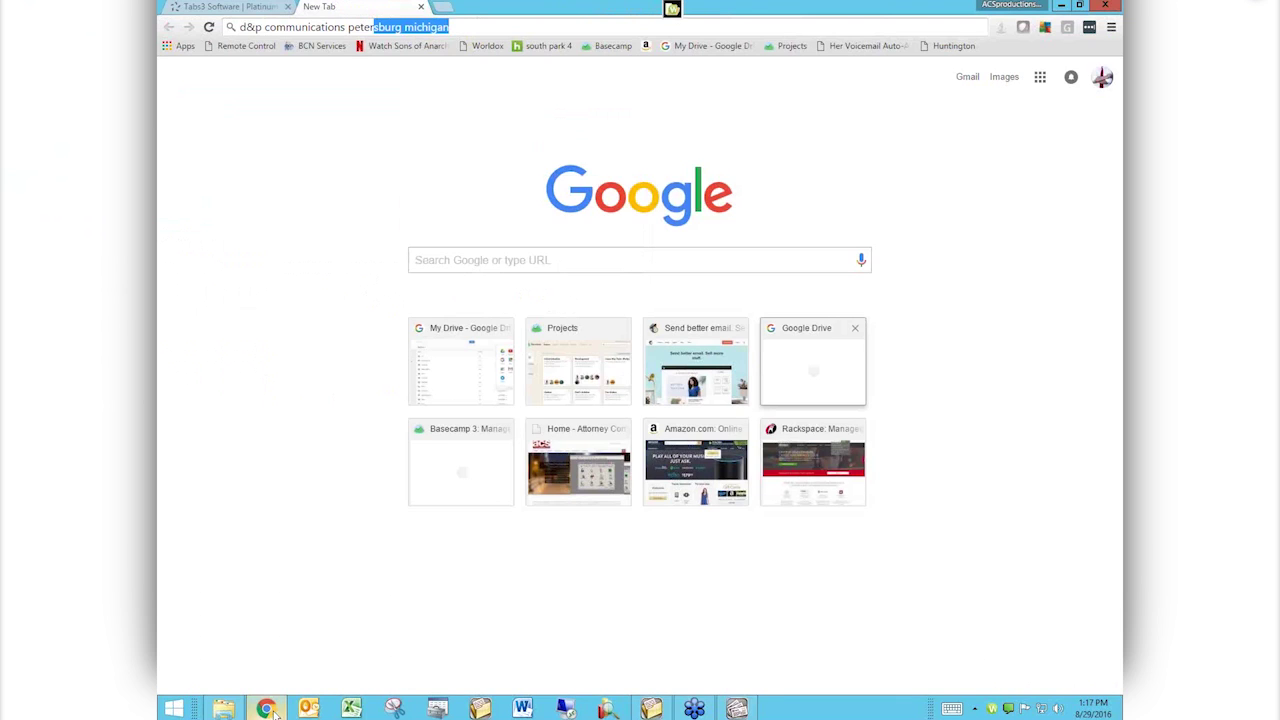
pyautogui.press('BackSpace')
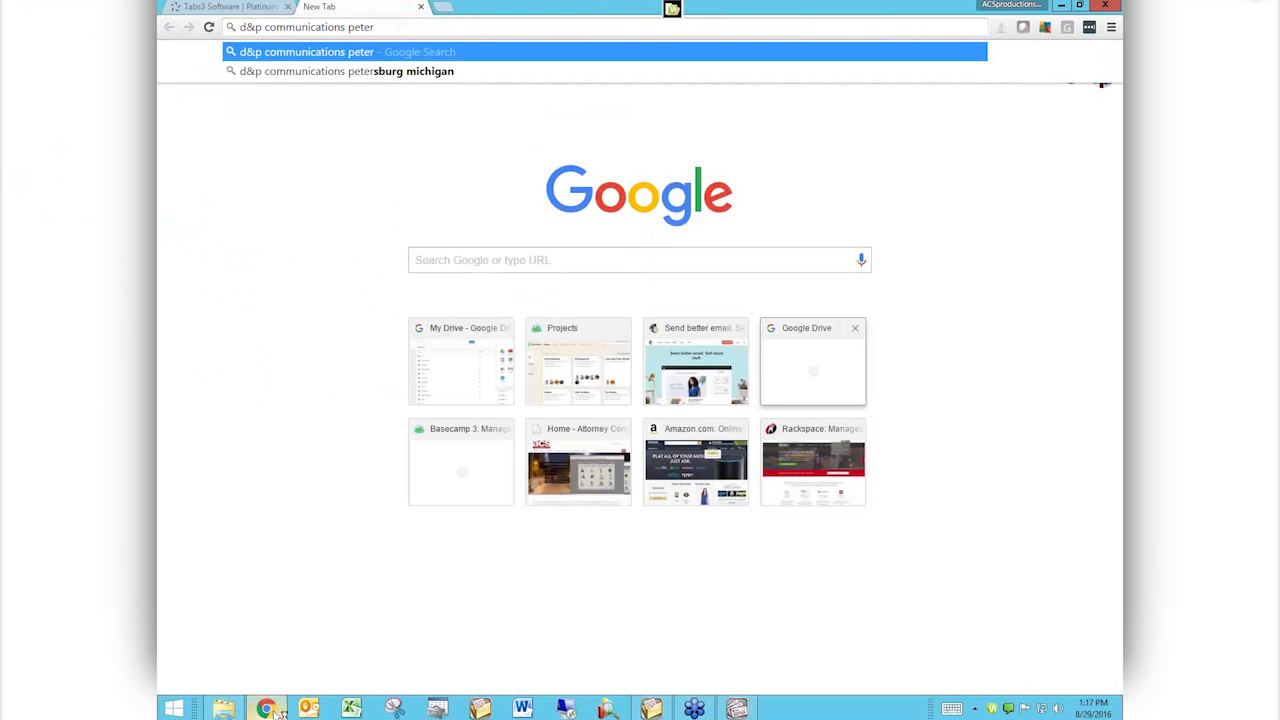
pyautogui.press('BackSpace')
pyautogui.press('BackSpace')
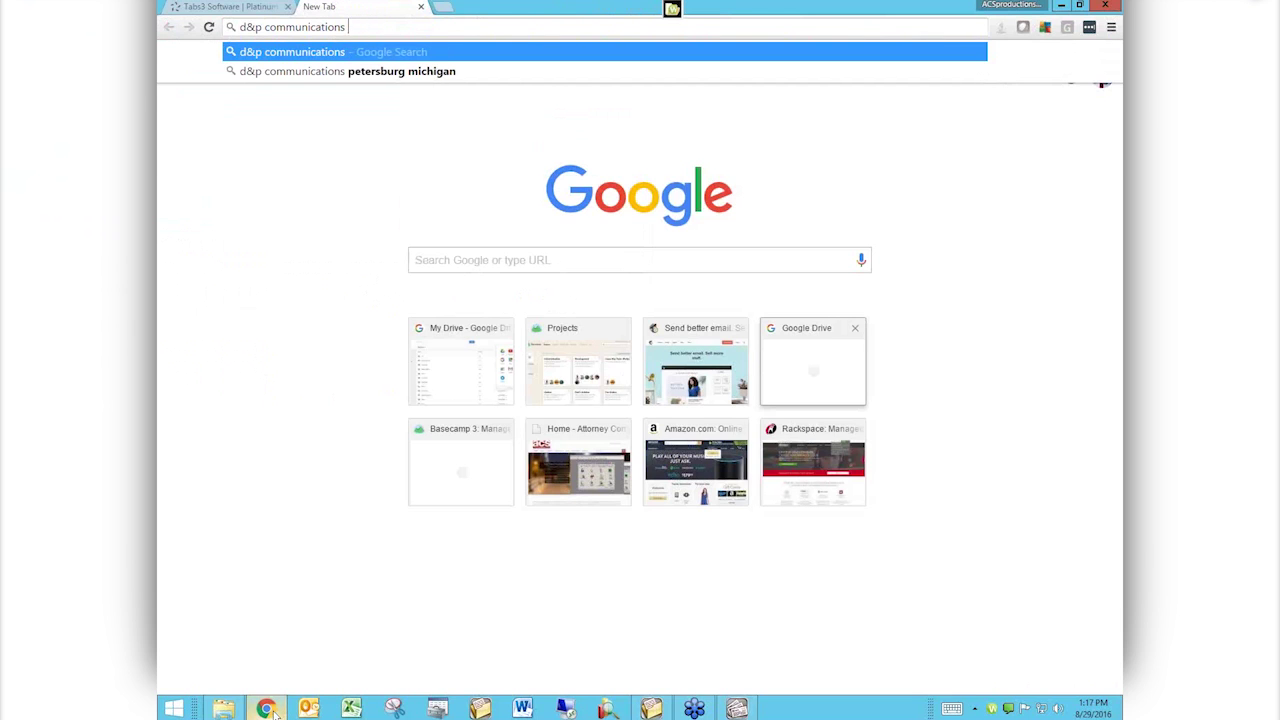
pyautogui.press('BackSpace')
pyautogui.press('BackSpace')
pyautogui.press('BackSpace')
pyautogui.press('BackSpace')
pyautogui.press('BackSpace')
pyautogui.press('BackSpace')
pyautogui.press('BackSpace')
pyautogui.press('BackSpace')
pyautogui.press('BackSpace')
pyautogui.press('BackSpace')
pyautogui.press('BackSpace')
pyautogui.press('BackSpace')
pyautogui.press('BackSpace')
pyautogui.press('BackSpace')
pyautogui.press('BackSpace')
pyautogui.press('BackSpace')
pyautogui.press('BackSpace')
pyautogui.press('BackSpace')
pyautogui.press('BackSpace')
pyautogui.press('BackSpace')
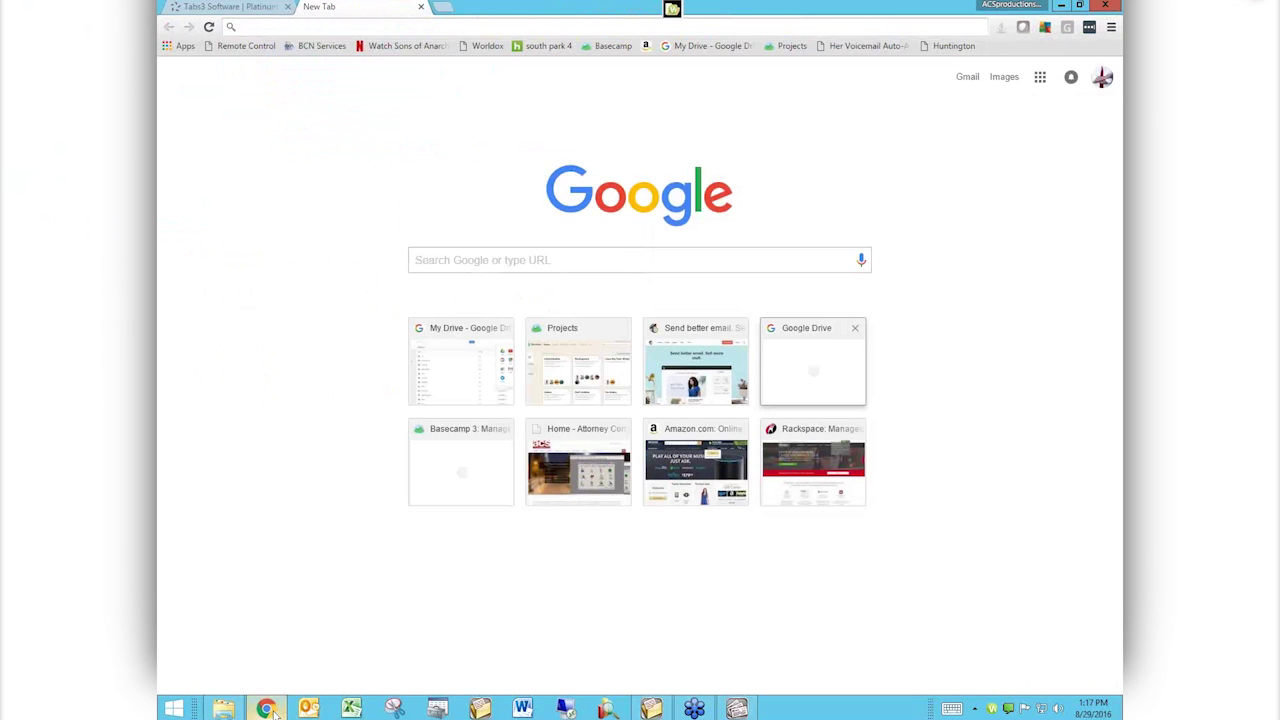
pyautogui.click(421, 9)
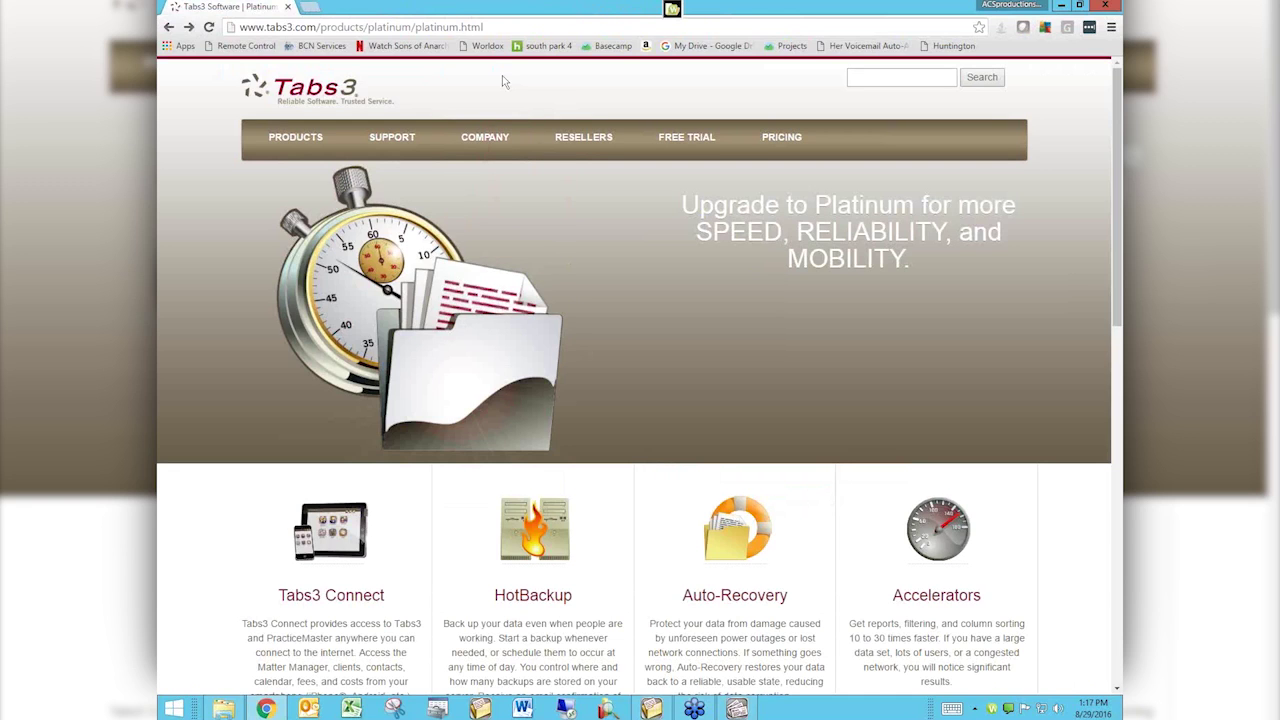
# Go to the Platinum Versions product page, examine its feature overview and open the Tabs3 Connect details.
pyautogui.moveTo(300, 142)
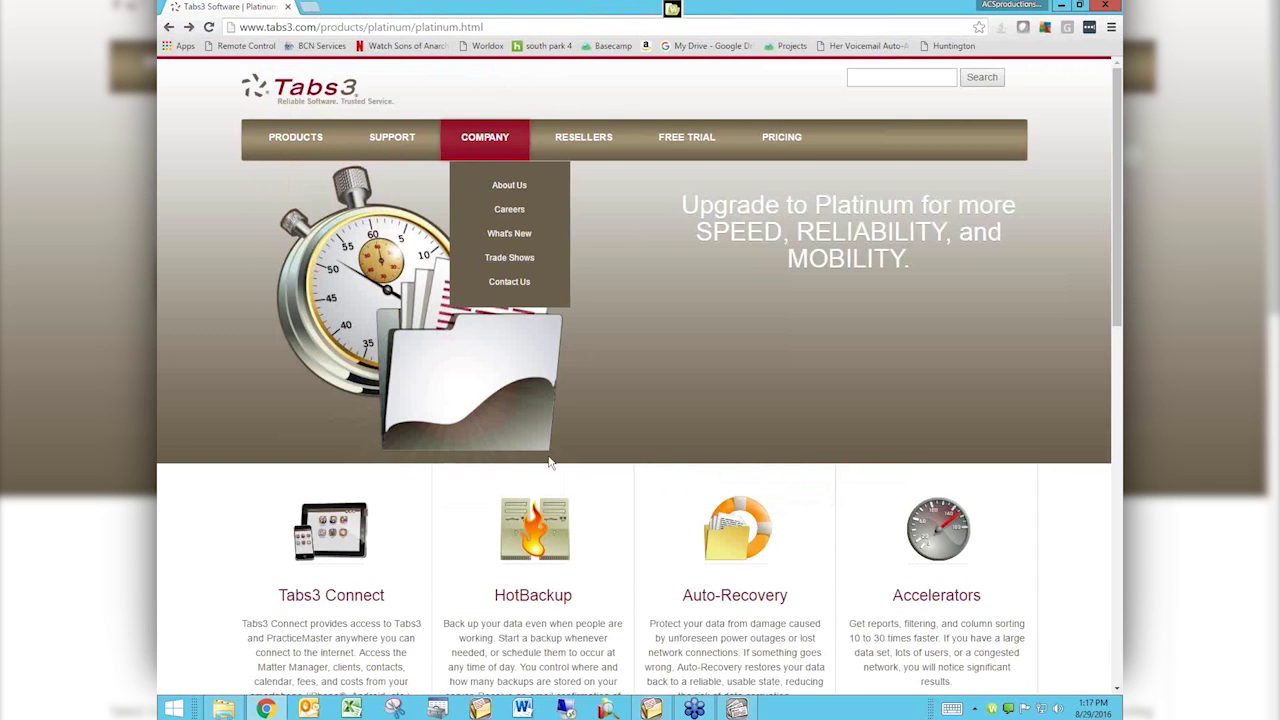
pyautogui.moveTo(283, 133)
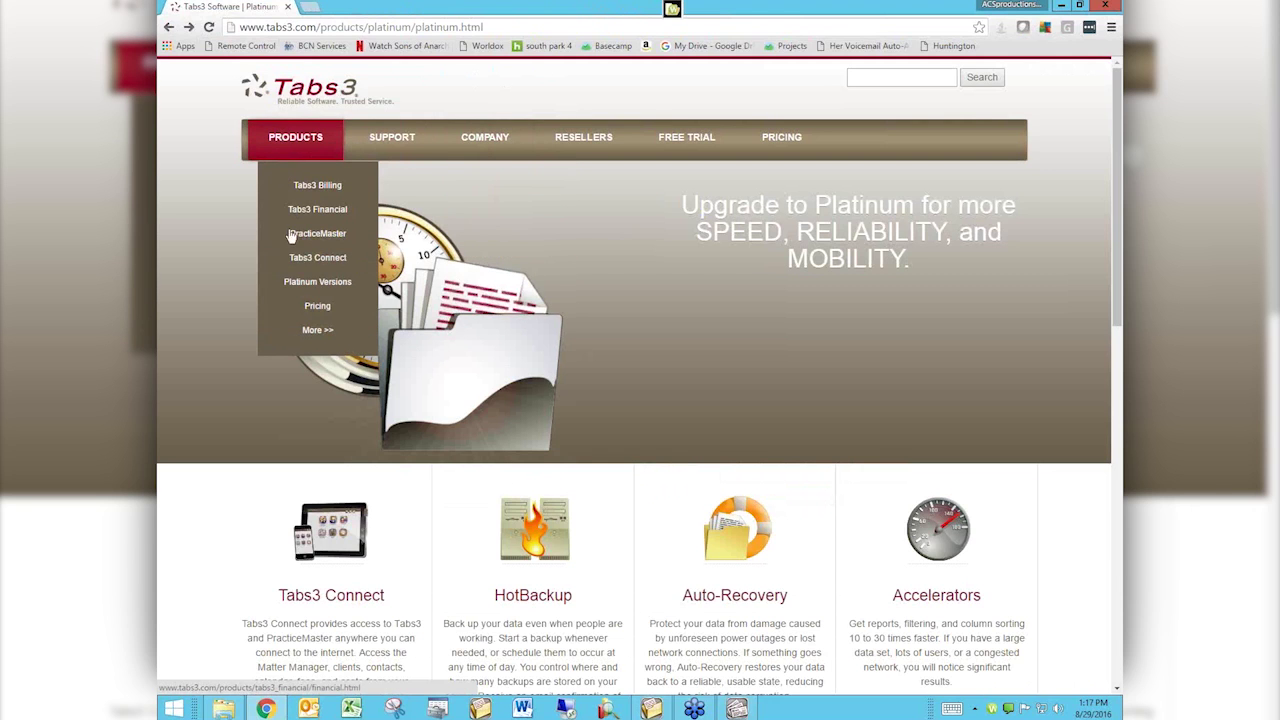
pyautogui.click(296, 288)
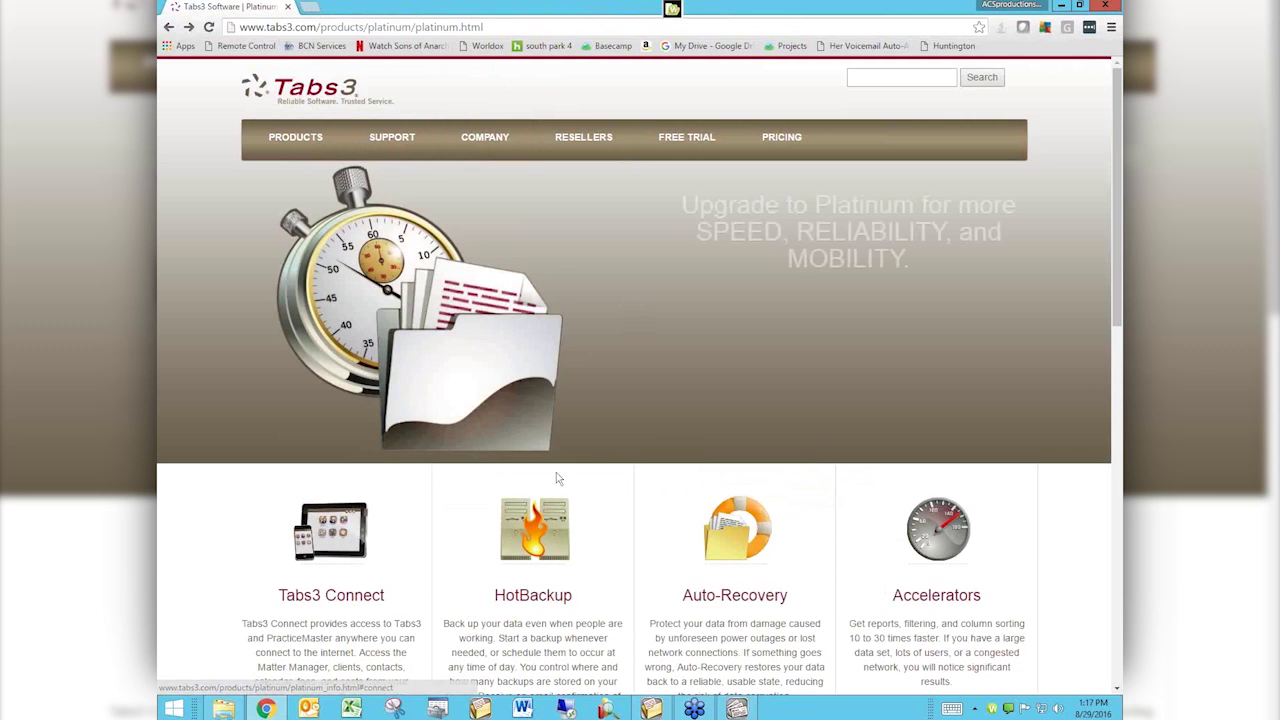
pyautogui.scroll(-1, 728, 494)
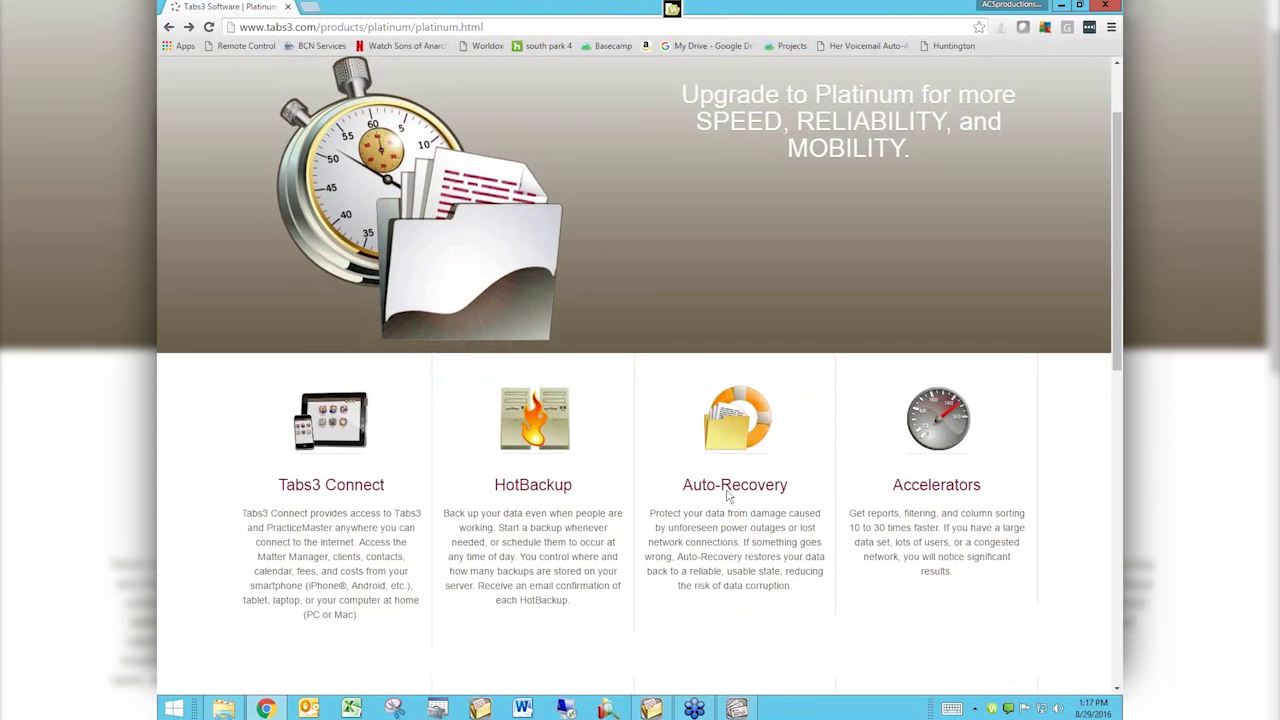
pyautogui.scroll(-2, 728, 494)
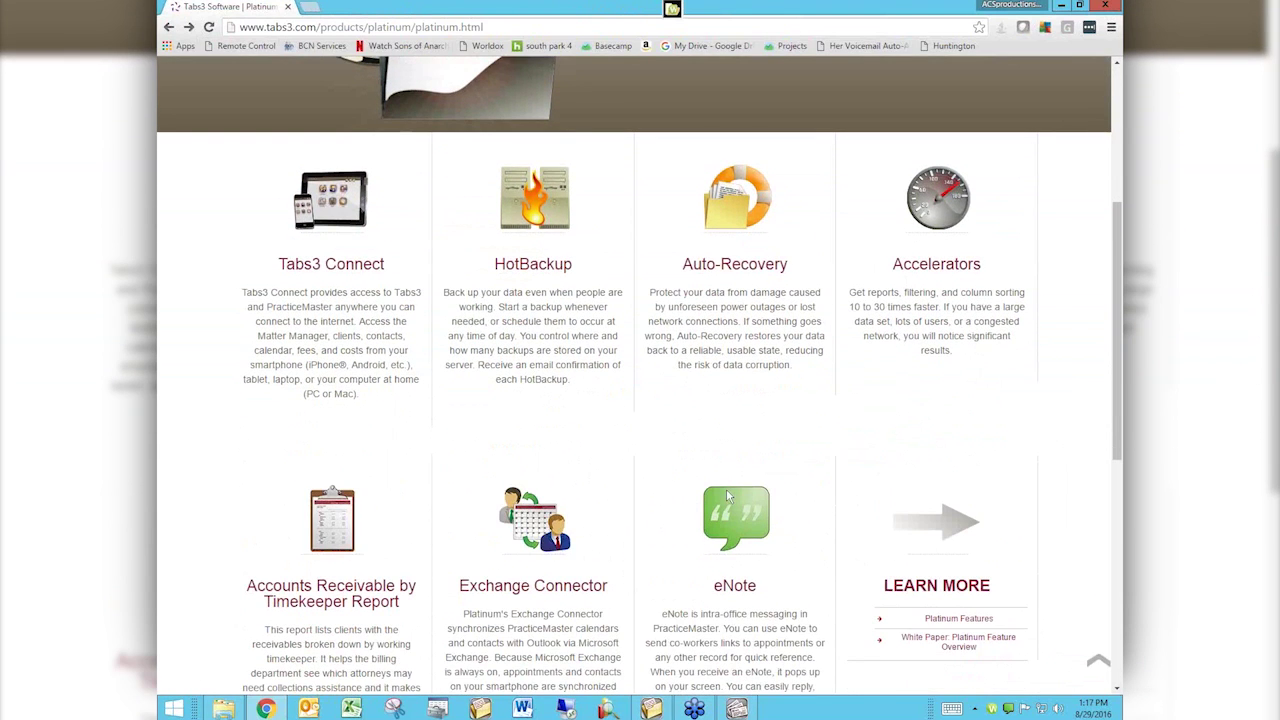
pyautogui.scroll(-1, 728, 494)
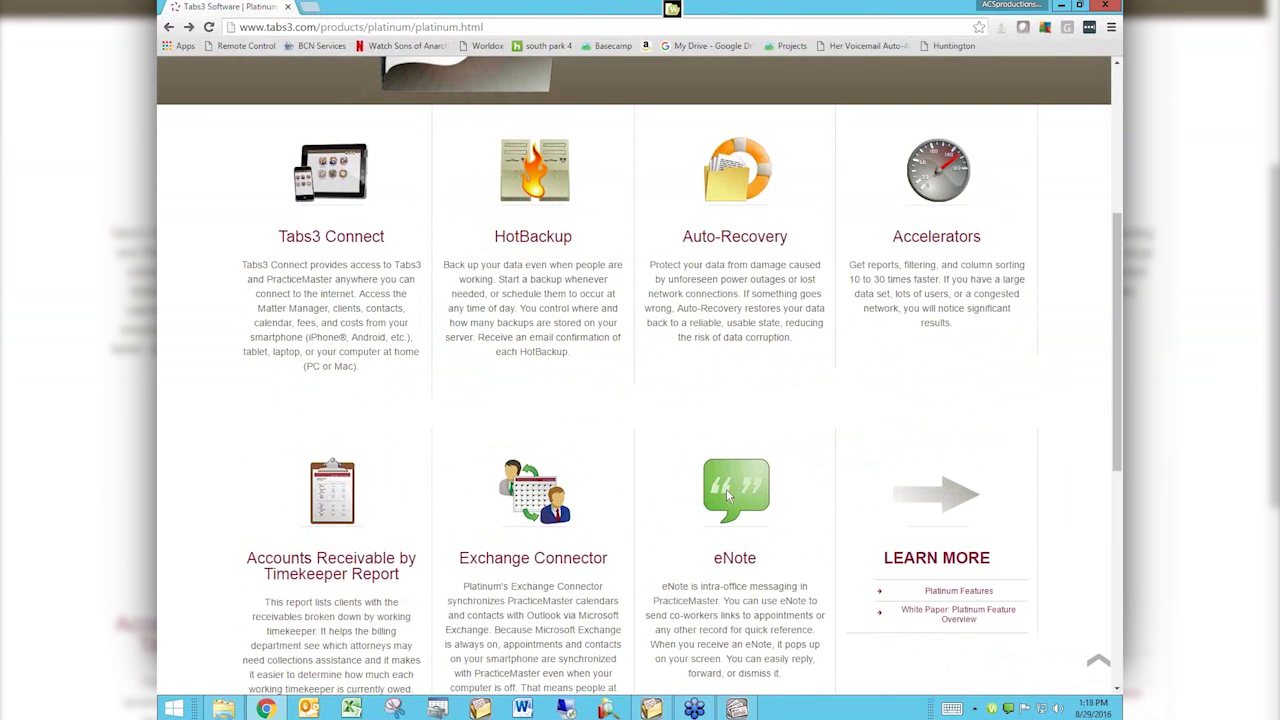
pyautogui.scroll(-1, 728, 494)
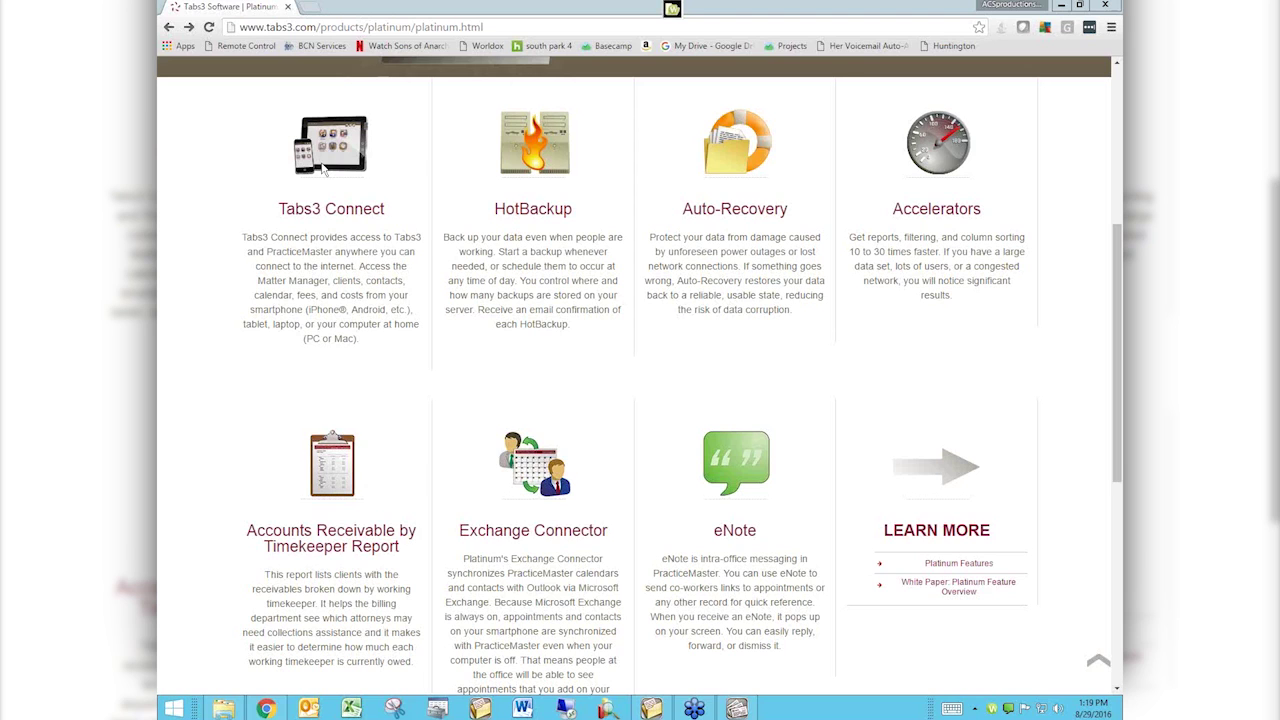
pyautogui.click(322, 169)
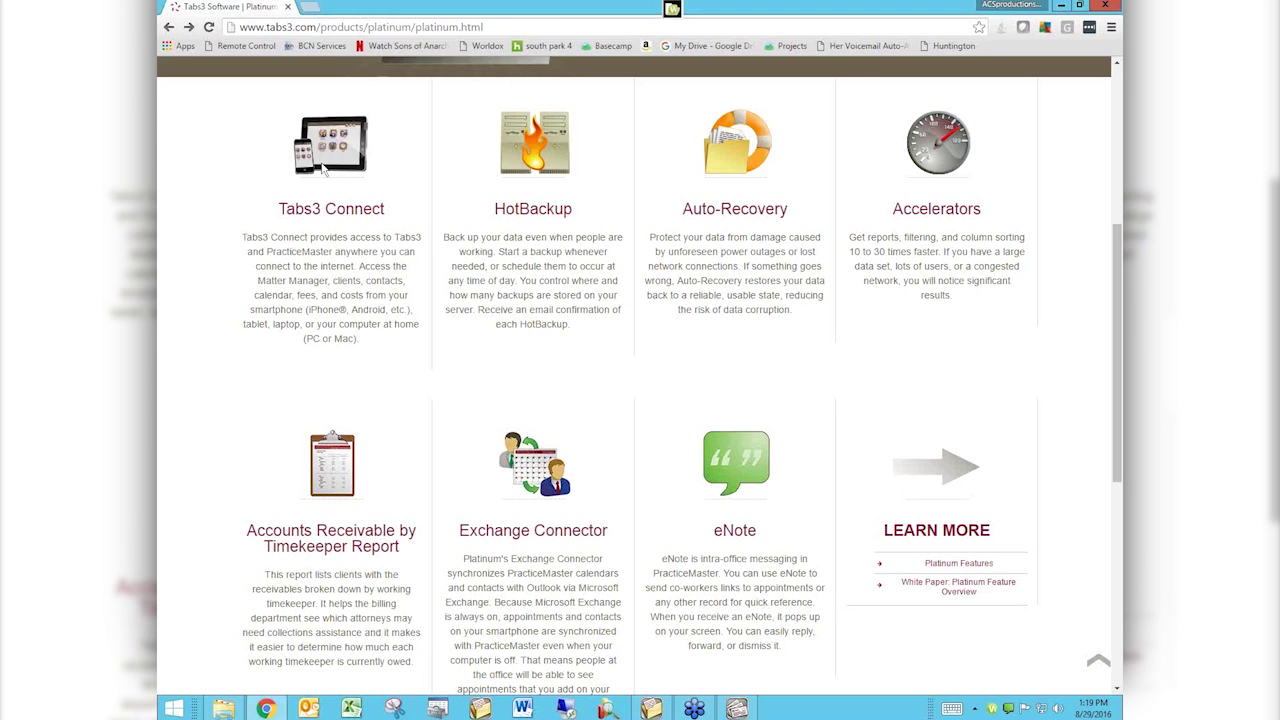
pyautogui.click(340, 158)
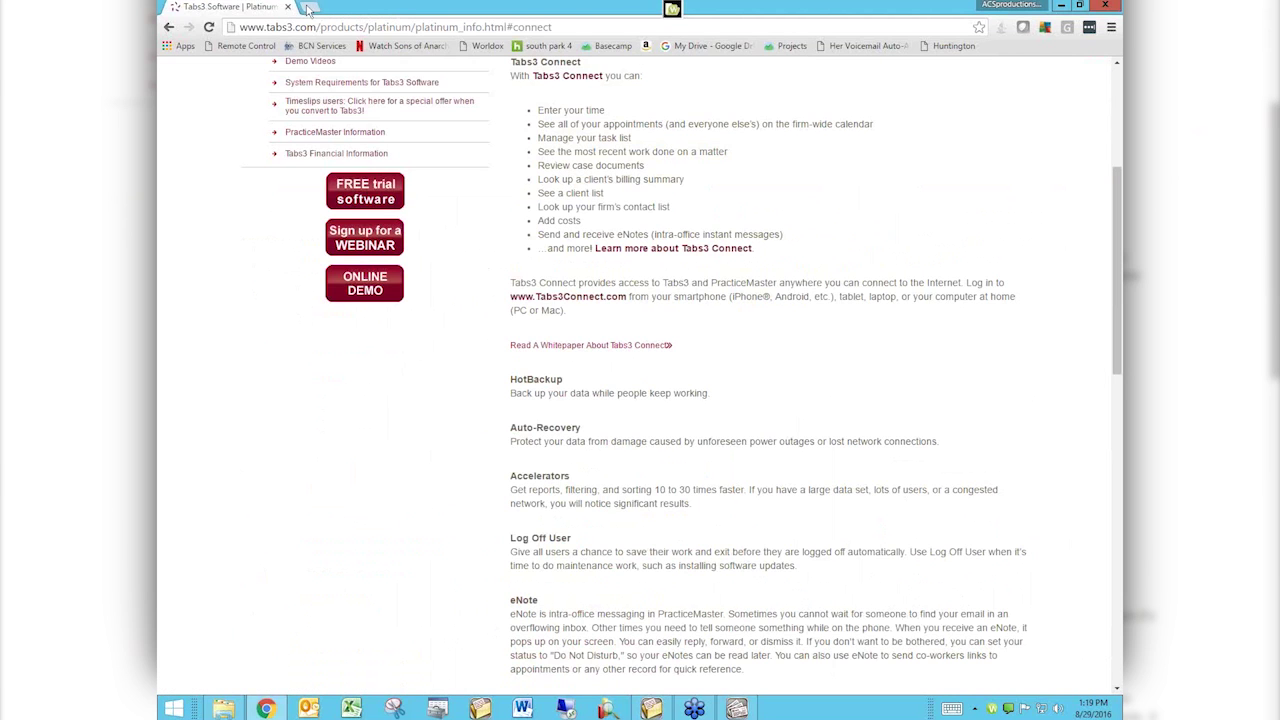
# Open the Tabs3 Connect site in a new browser tab and log in with the account password.
pyautogui.click(310, 8)
pyautogui.write('tabs3connect')
pyautogui.press('Return')
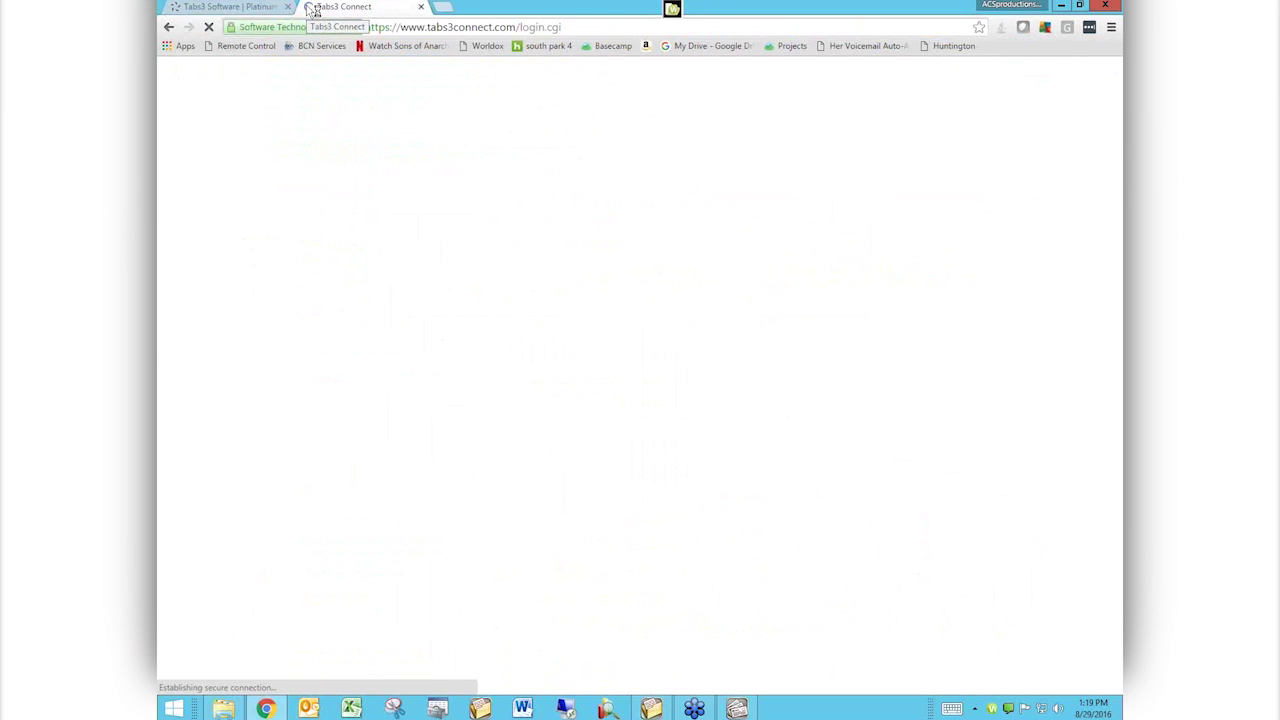
pyautogui.write('•••••••••••••')
pyautogui.press('Return')
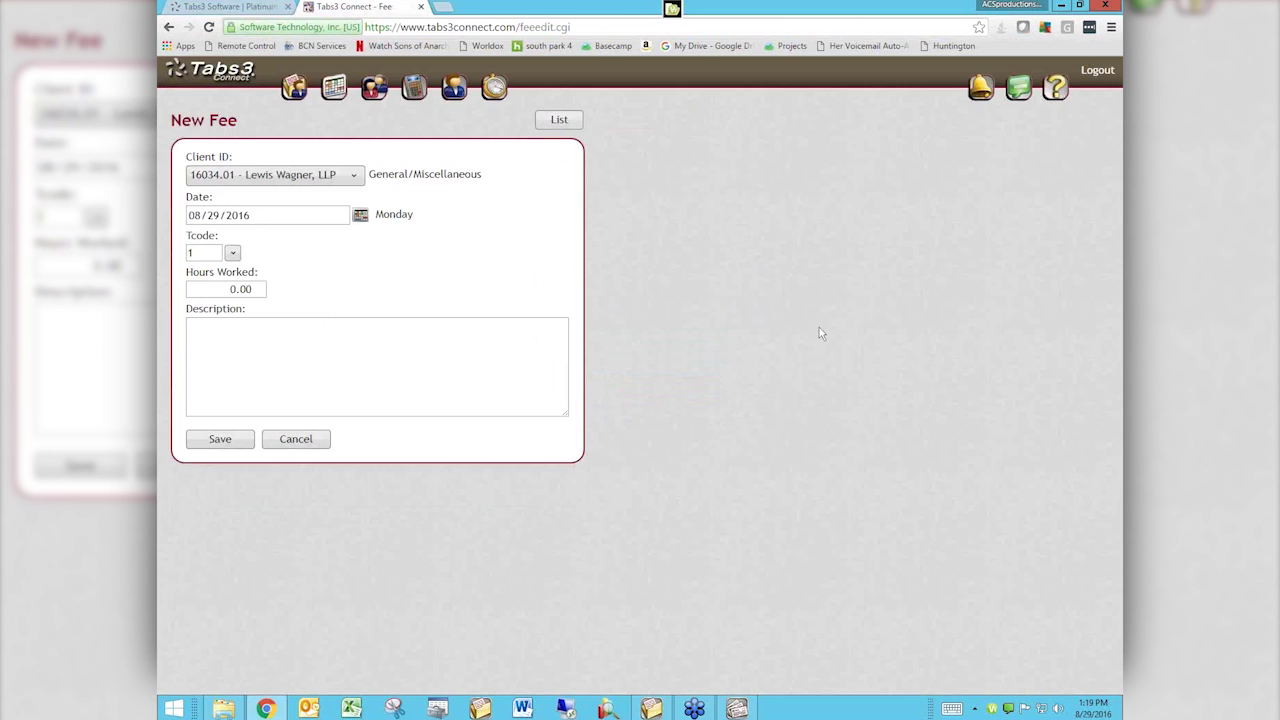
# Search the client list for "purdue" and select the Purdue Law Office client for the new fee.
pyautogui.click(349, 179)
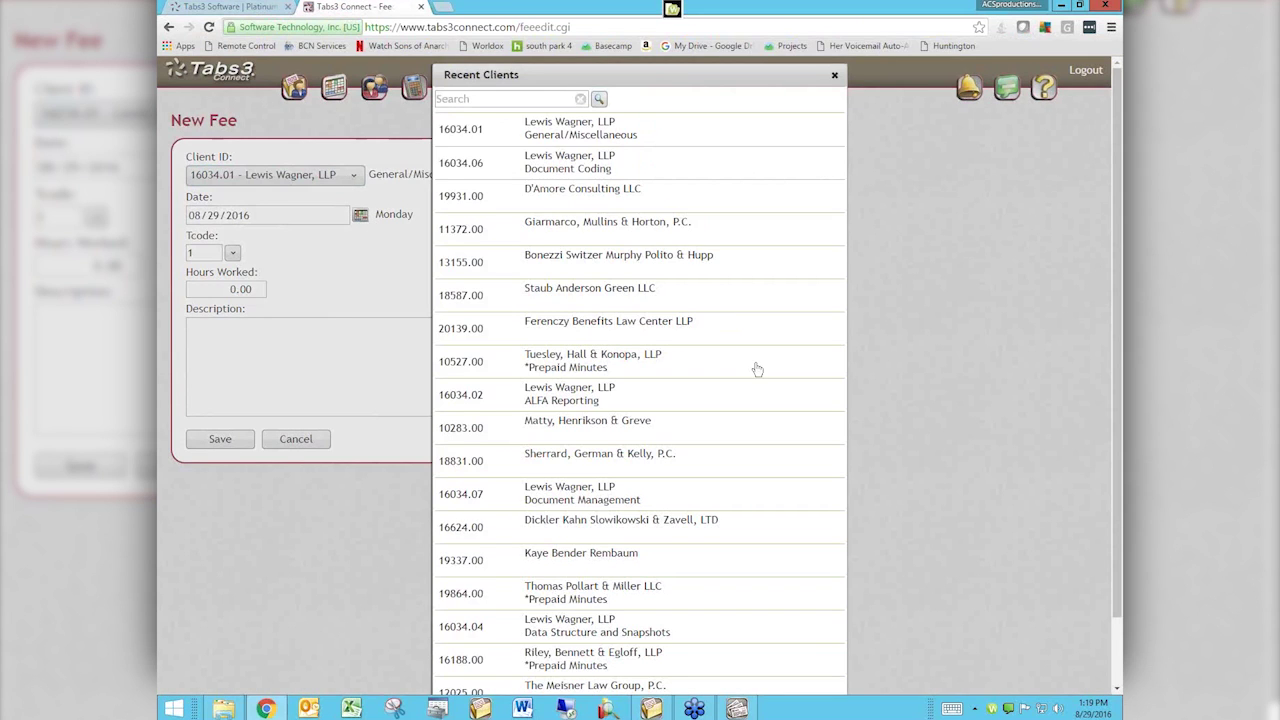
pyautogui.click(545, 98)
pyautogui.write('purdue')
pyautogui.press('Return')
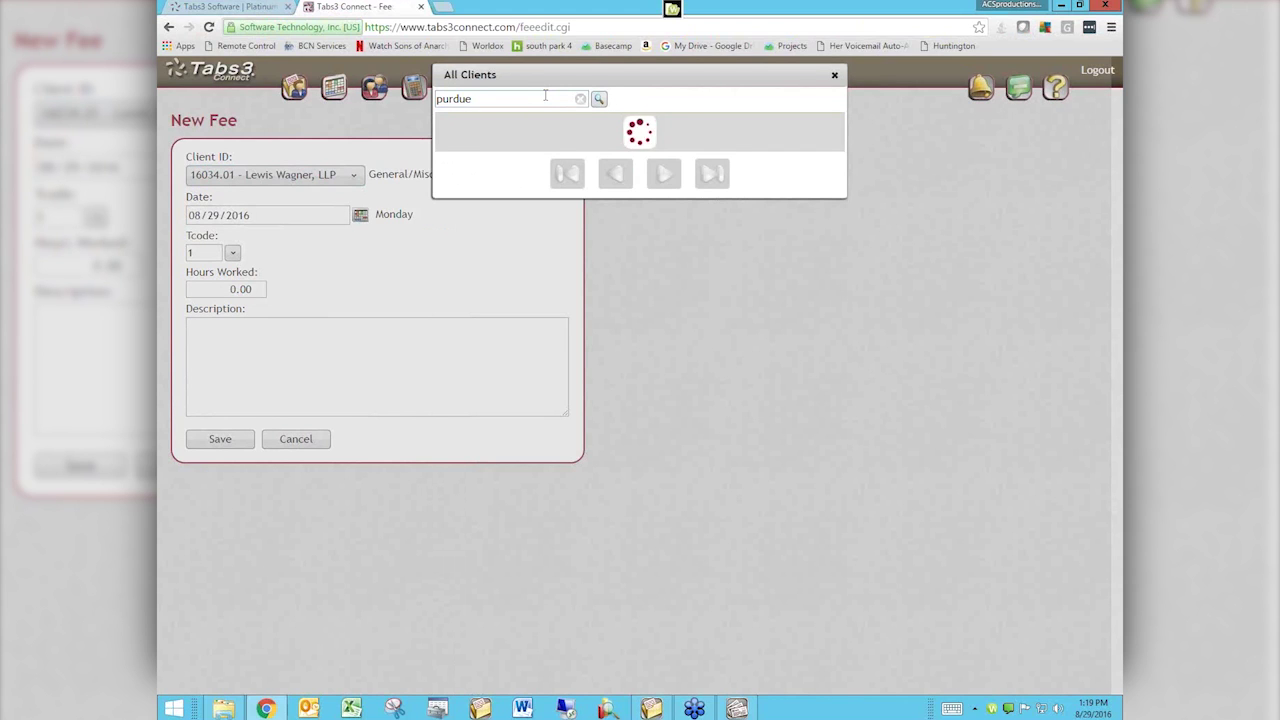
pyautogui.click(570, 128)
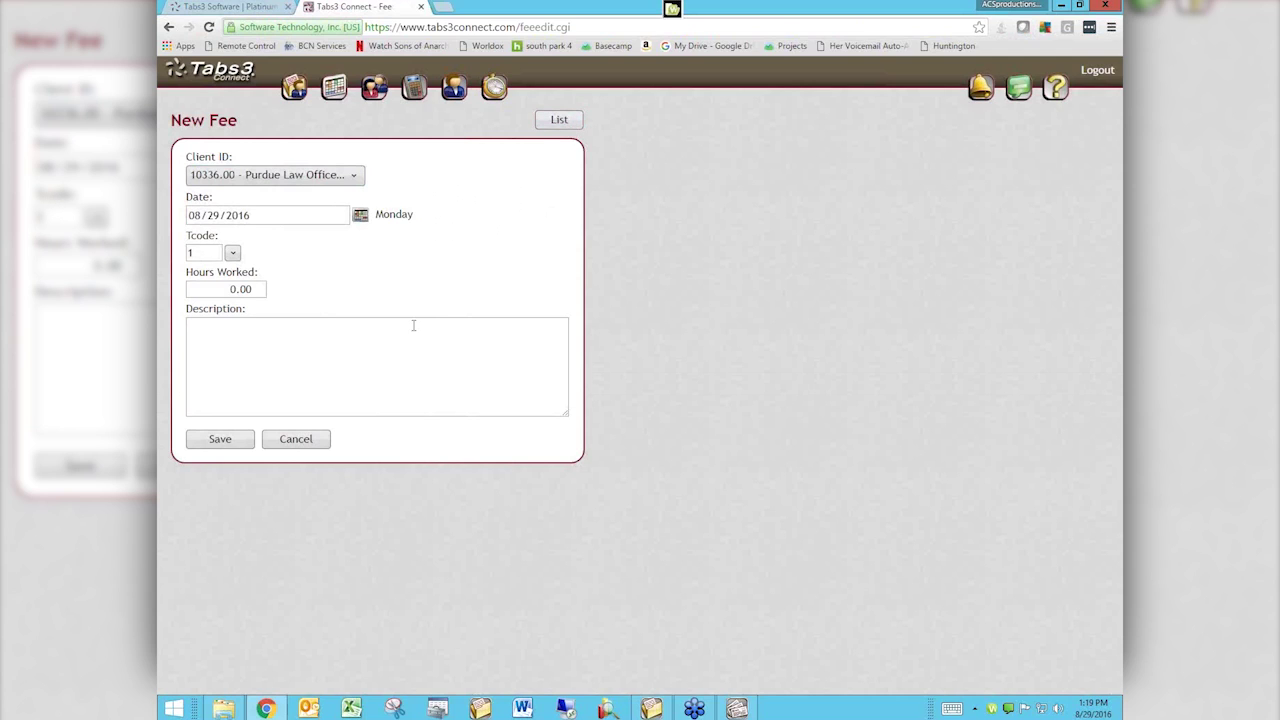
# Enter 0.20 hours worked and a description of a telephone call with the contact, and save the fee.
pyautogui.click(222, 289)
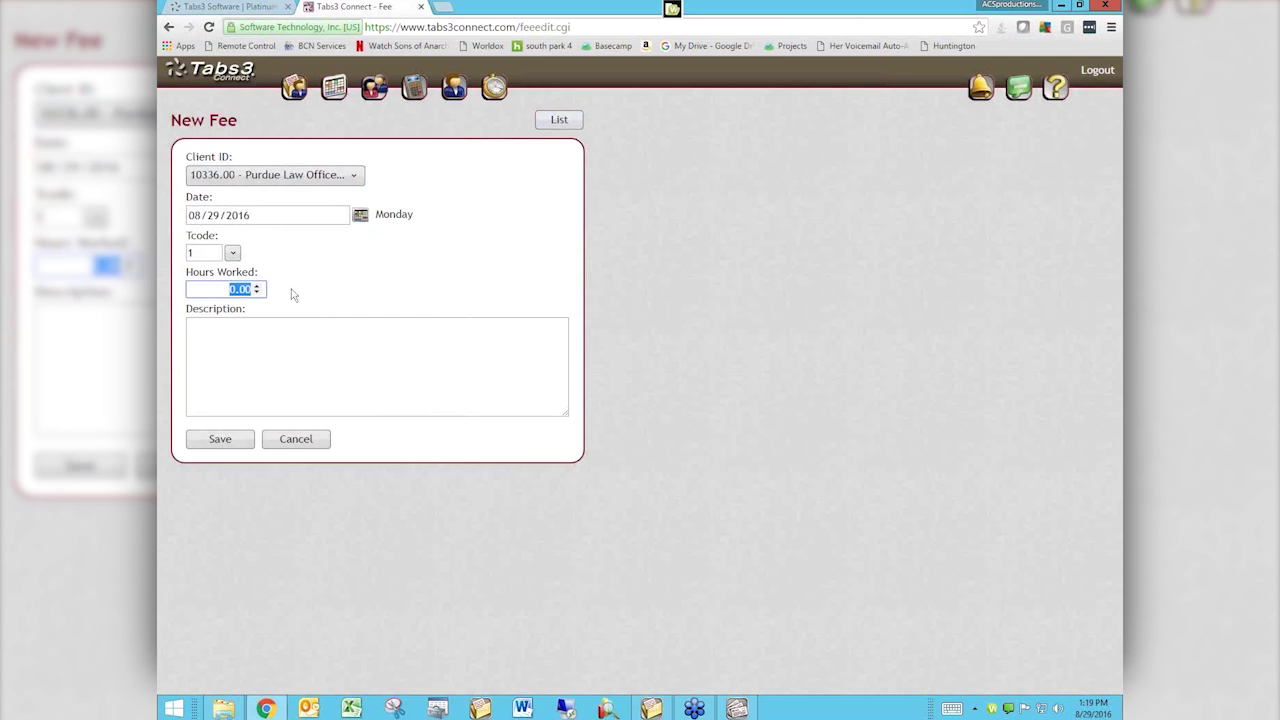
pyautogui.write('.2')
pyautogui.press('Tab')
pyautogui.write('Telepho')
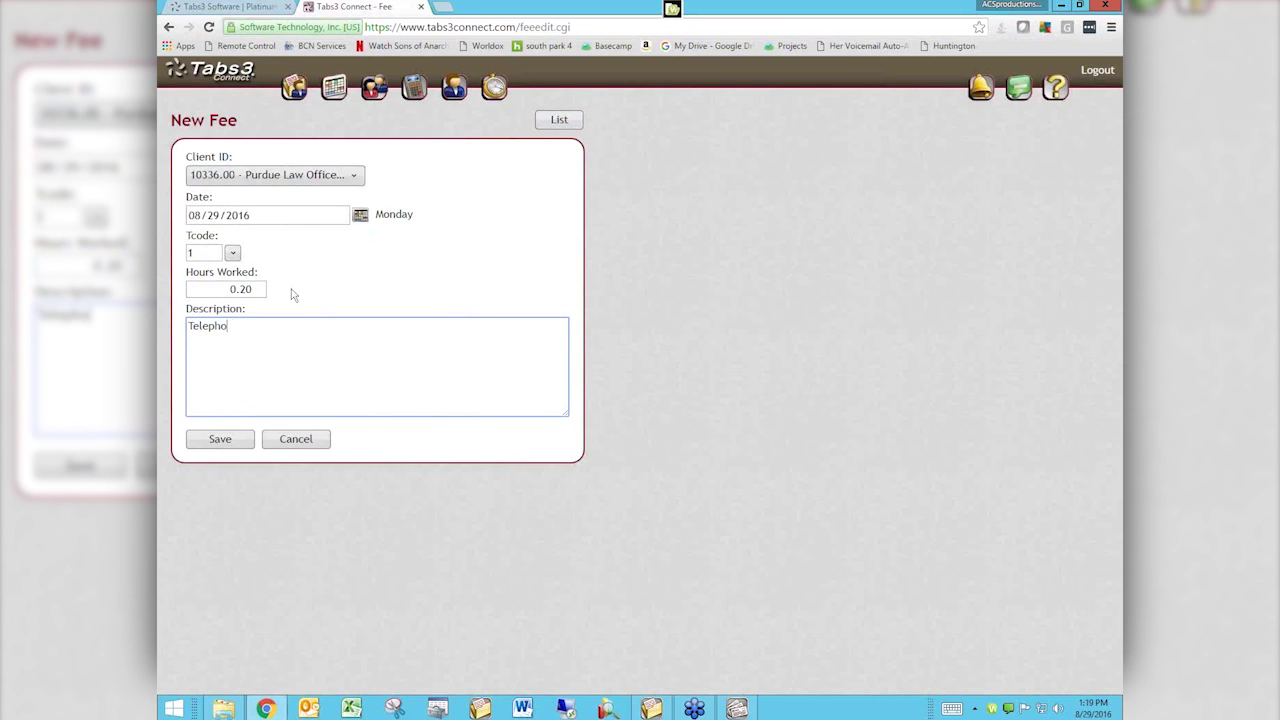
pyautogui.write('ne call with Dave')
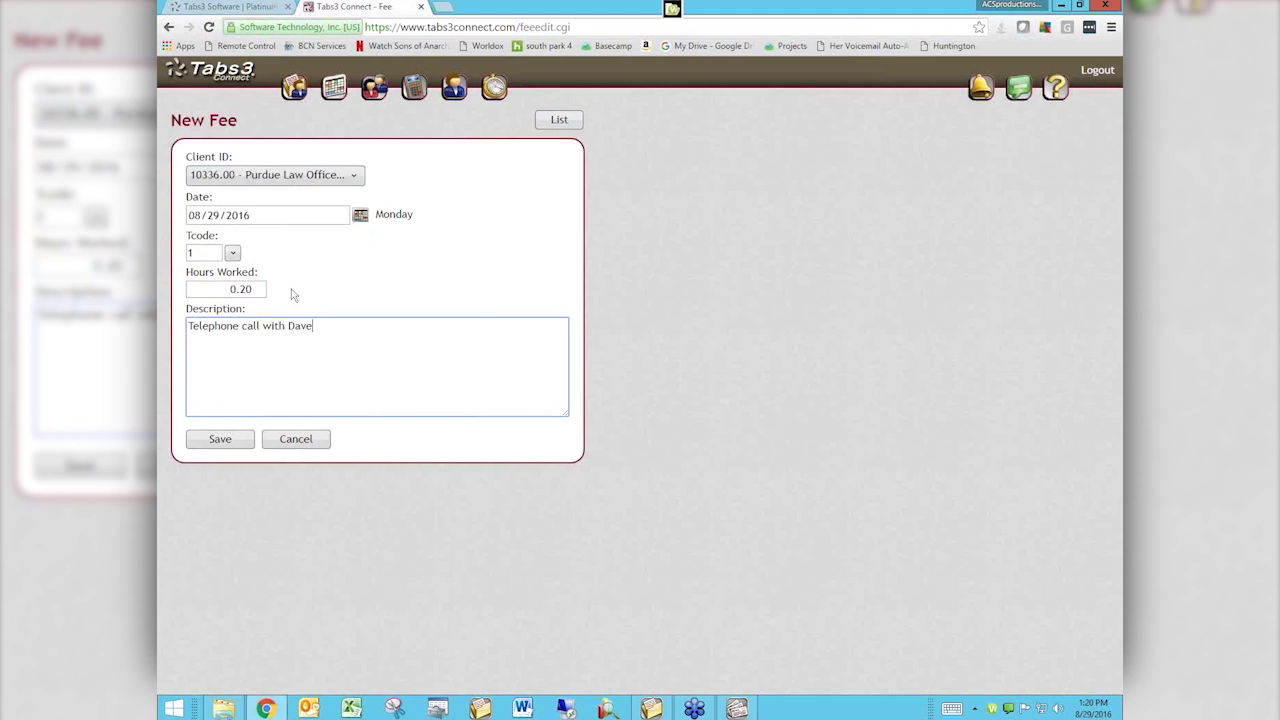
pyautogui.press('Tab')
pyautogui.press('Return')
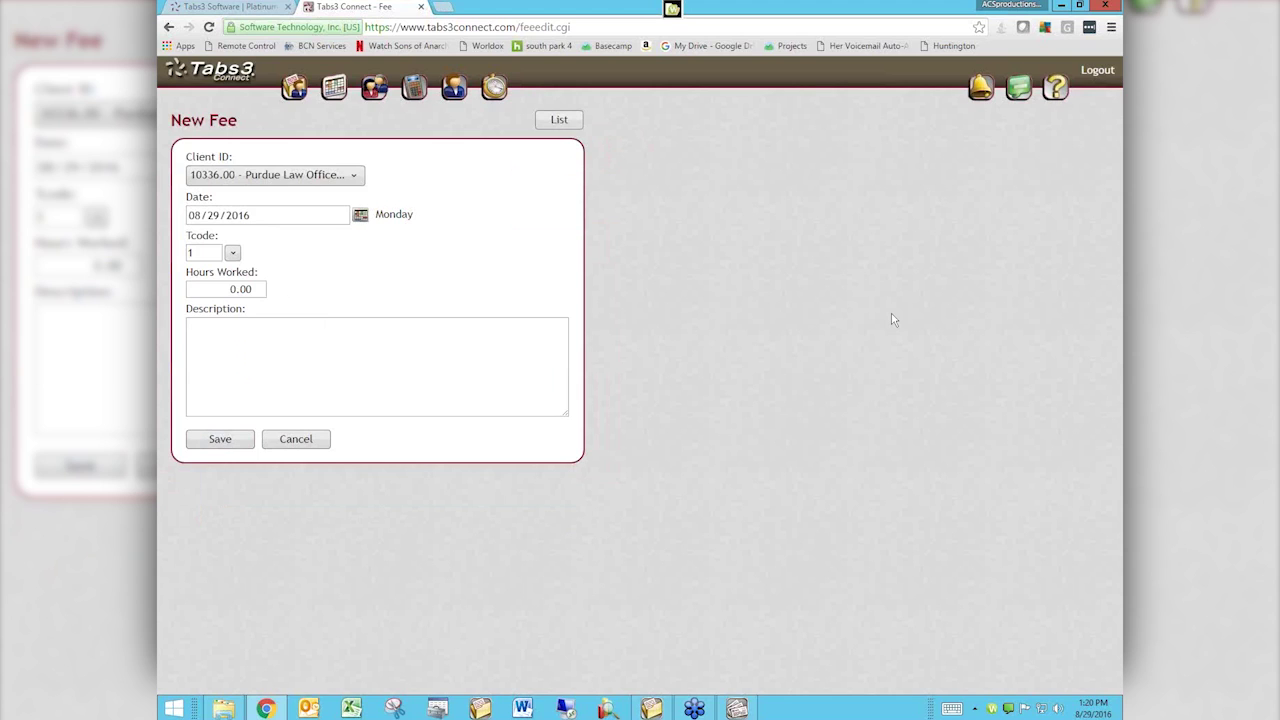
pyautogui.moveTo(678, 6); pyautogui.dragTo(635, 4)
pyautogui.click(266, 710)
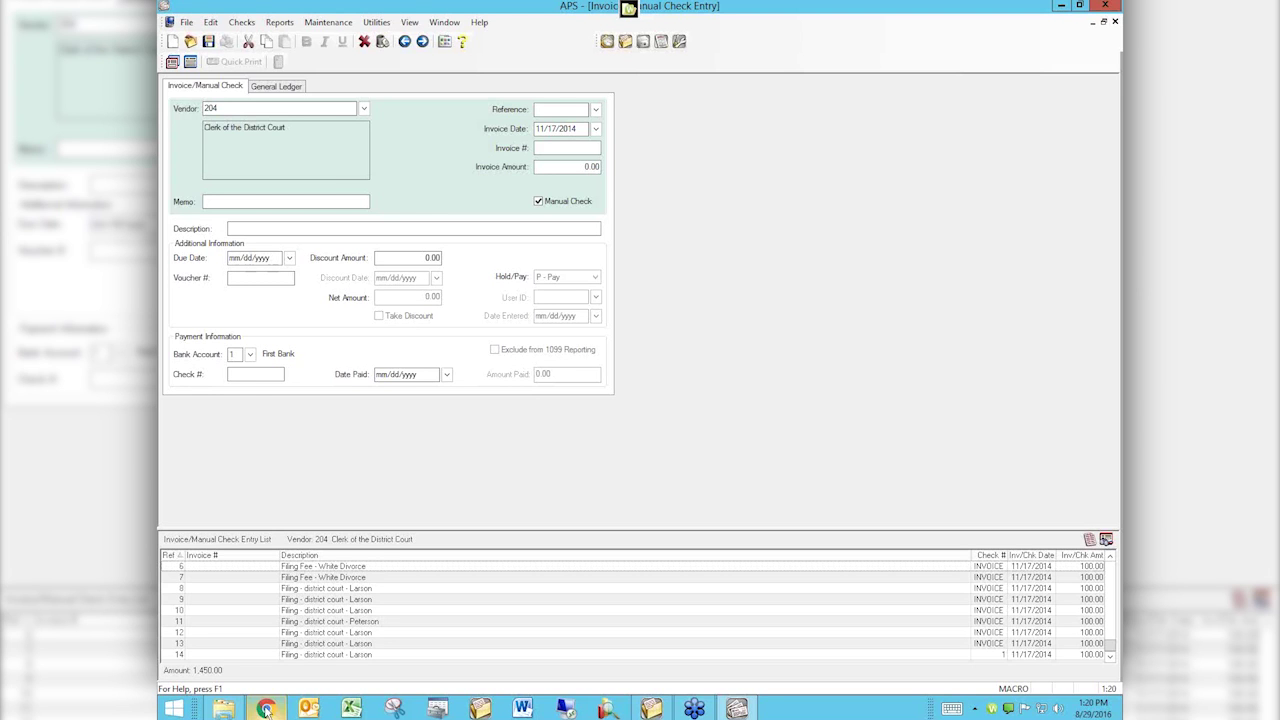
pyautogui.click(266, 710)
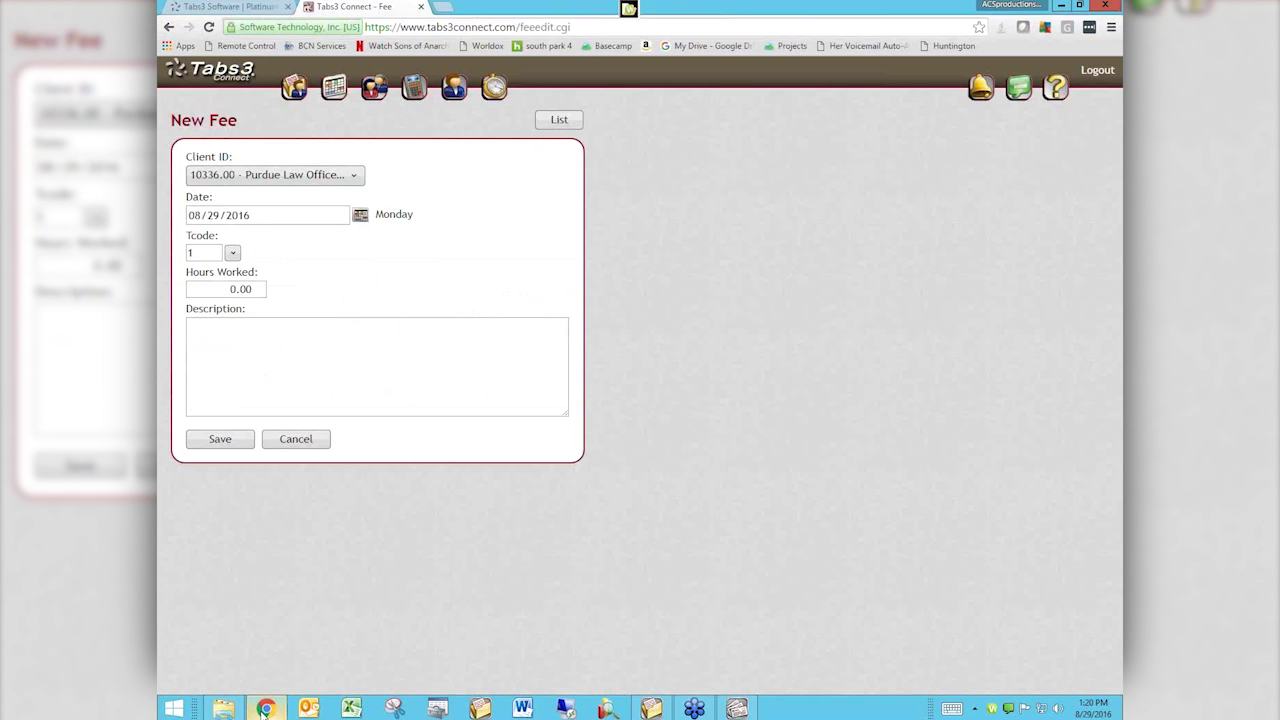
# Return to the Tabs3 Platinum site and go back from the Tabs3 Connect details to the Platinum feature overview.
pyautogui.click(233, 8)
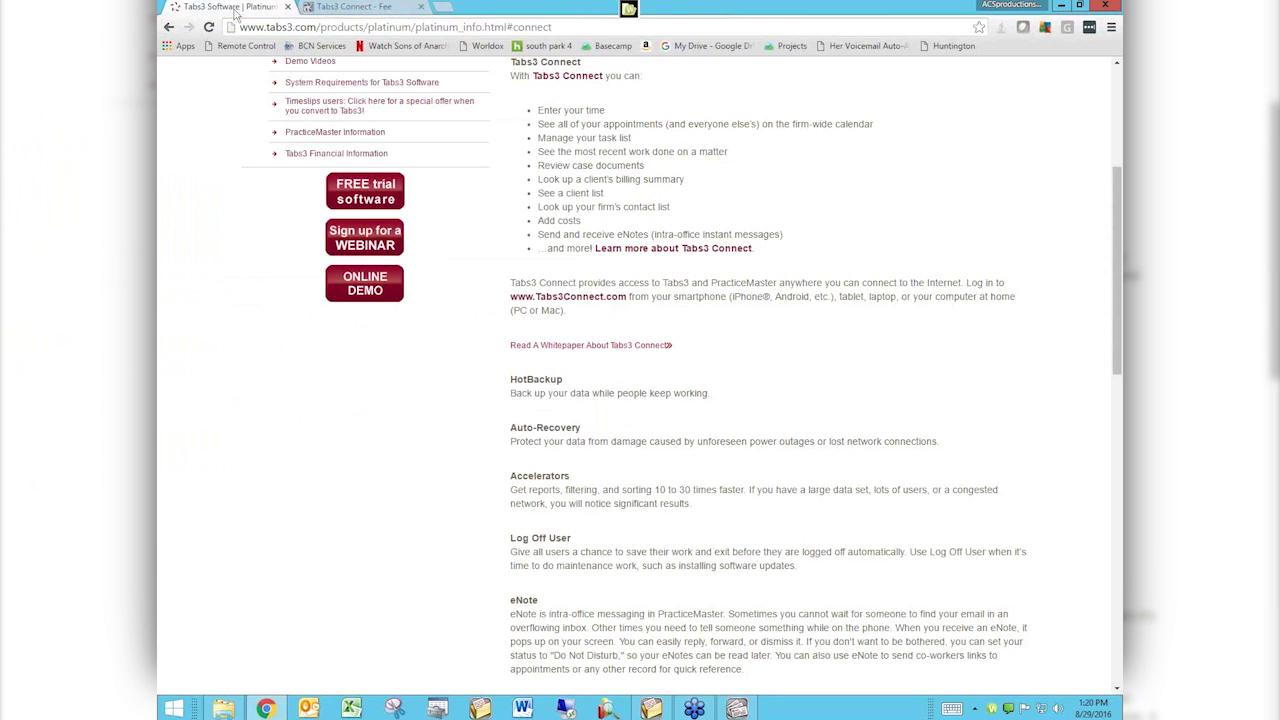
pyautogui.click(169, 27)
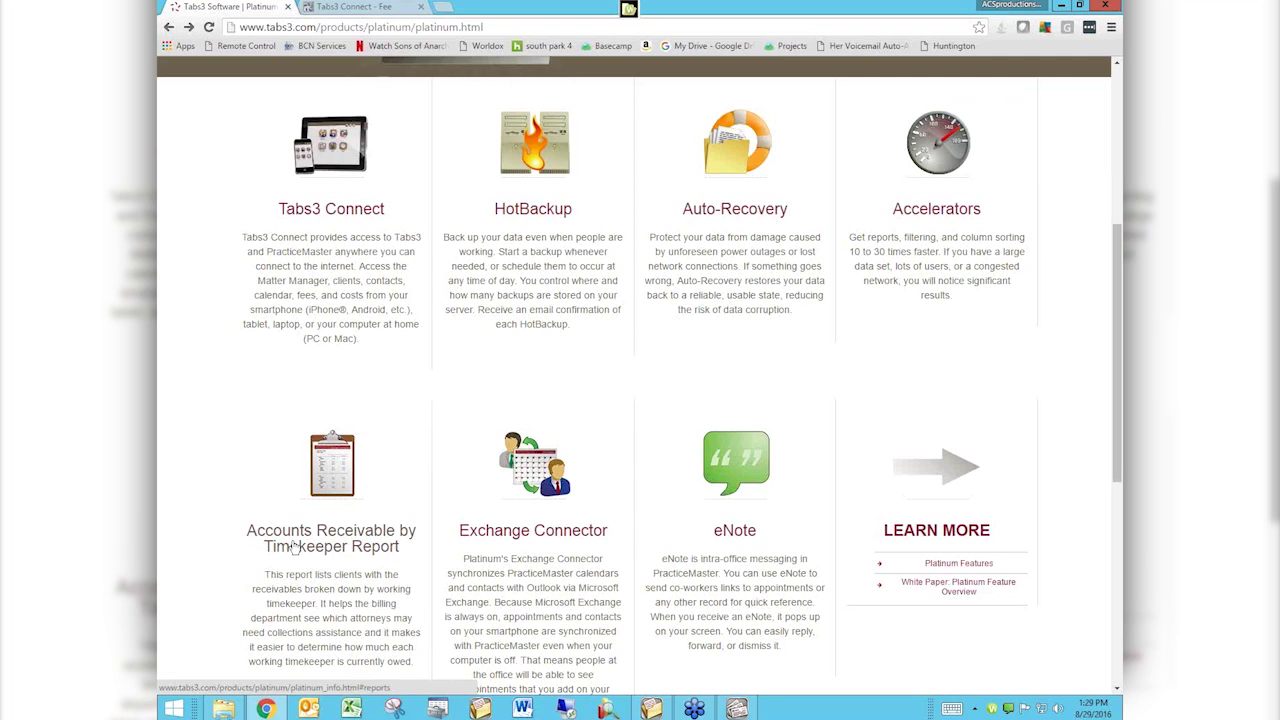
# Load attorneycomputersystems.com in the Platinum page's tab and highlight the "s" before ".com" in its address.
pyautogui.hotkey('ctrl', 'l')
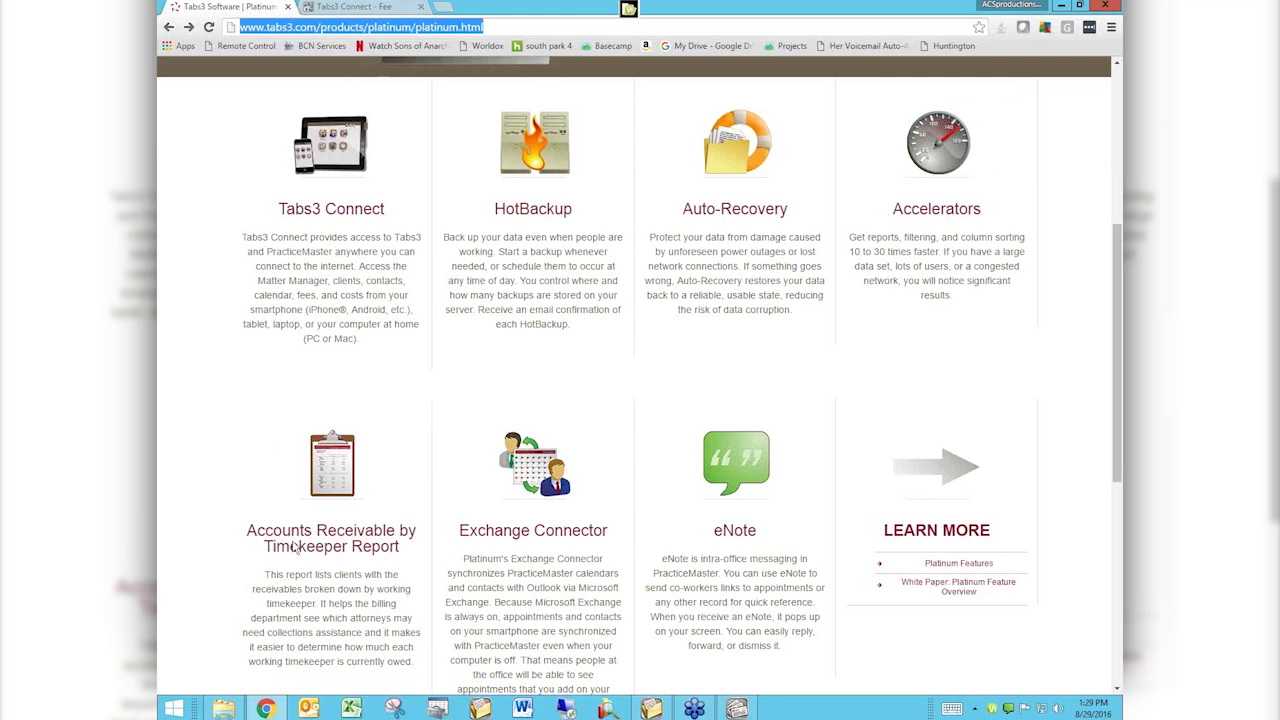
pyautogui.write('attorneycomputersystems.com')
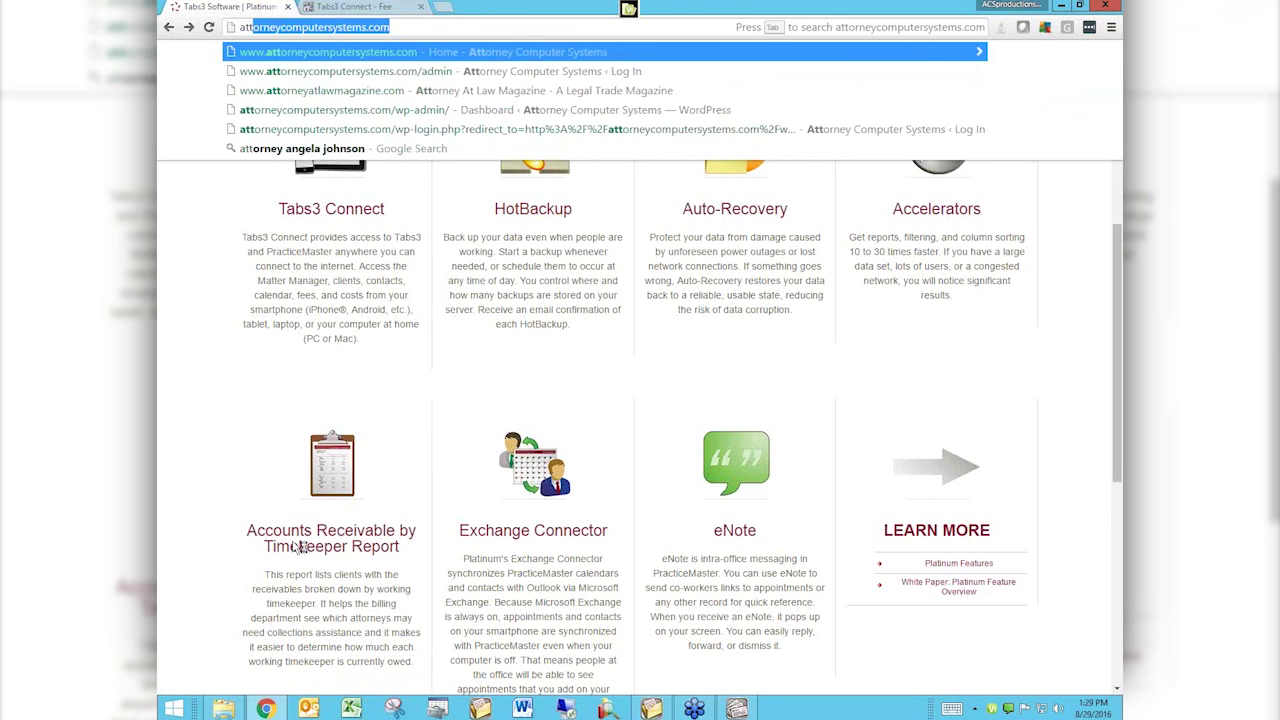
pyautogui.press('Return')
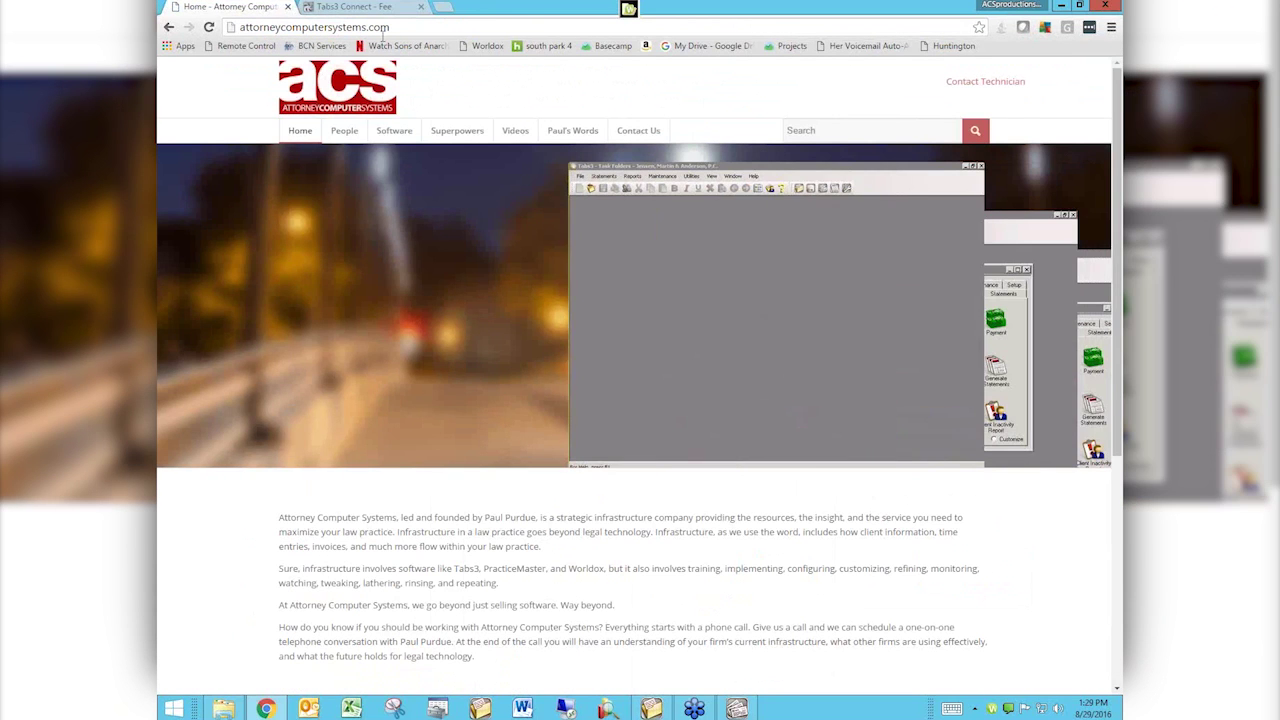
pyautogui.click(367, 30)
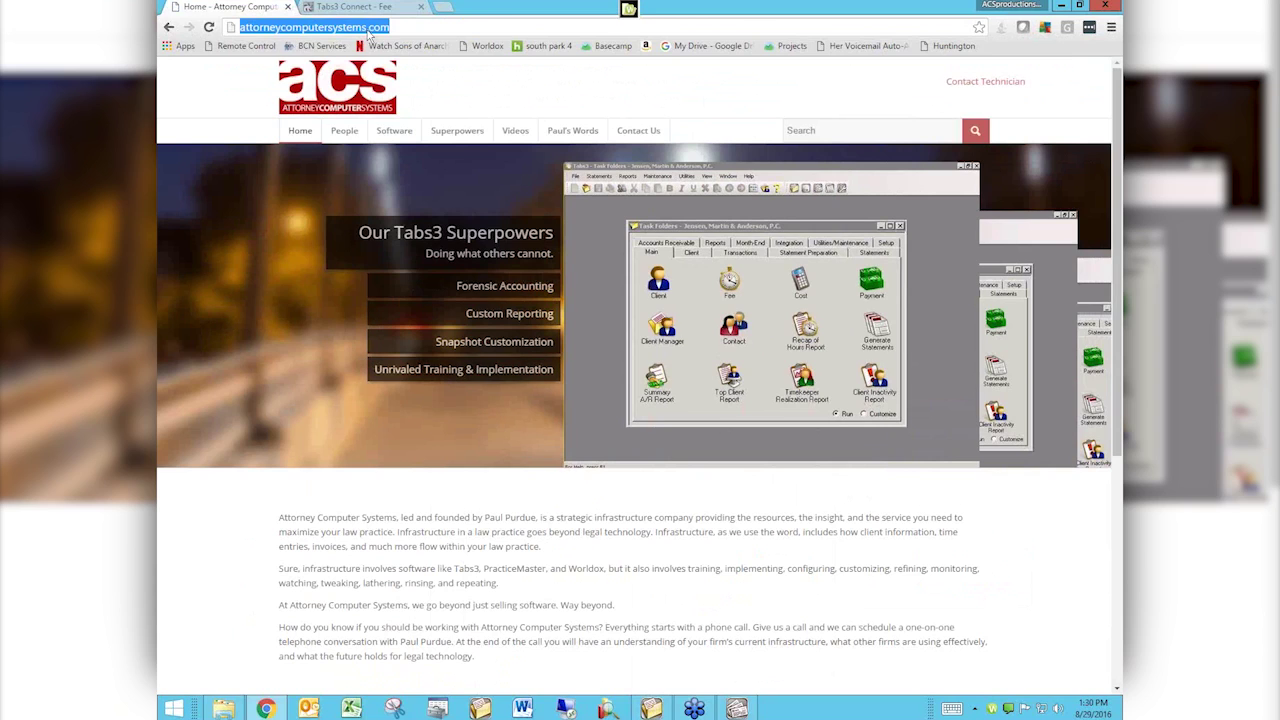
pyautogui.click(368, 28)
pyautogui.moveTo(368, 28); pyautogui.dragTo(361, 28)
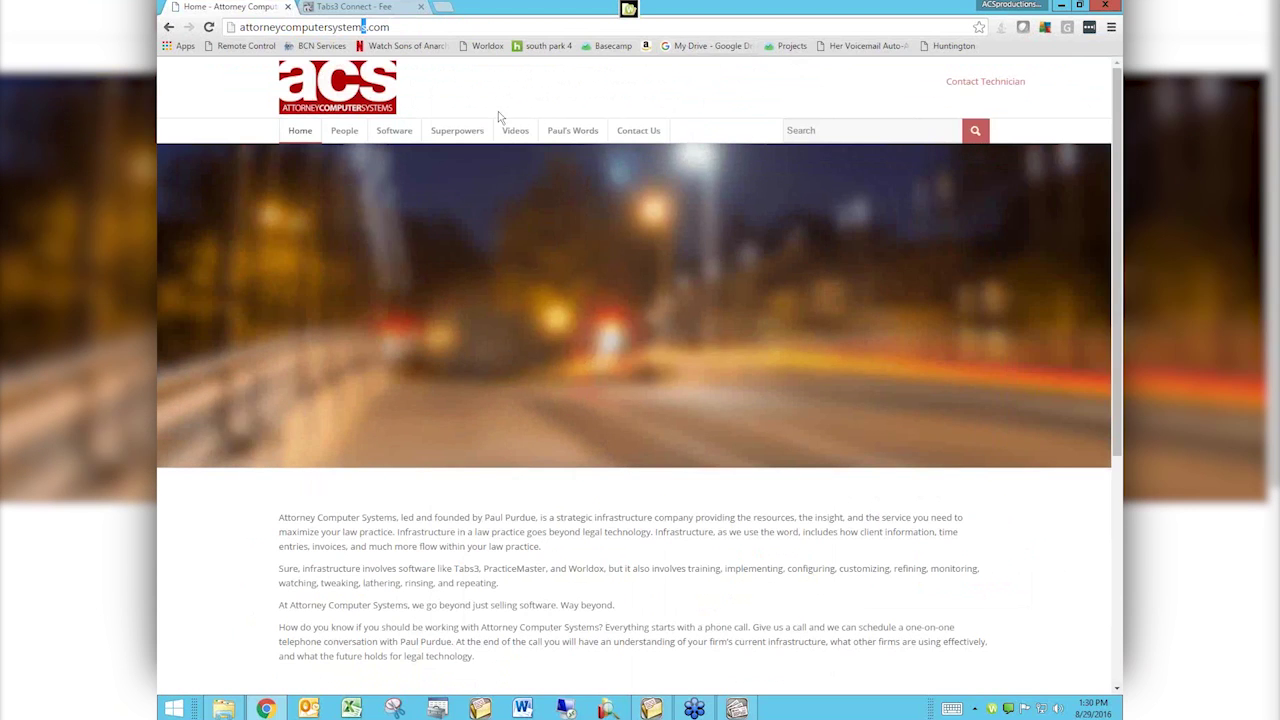
# Try twice to open the Tabs3 Virtual User Group Meetings page, going back to the home page each time.
pyautogui.moveTo(510, 135)
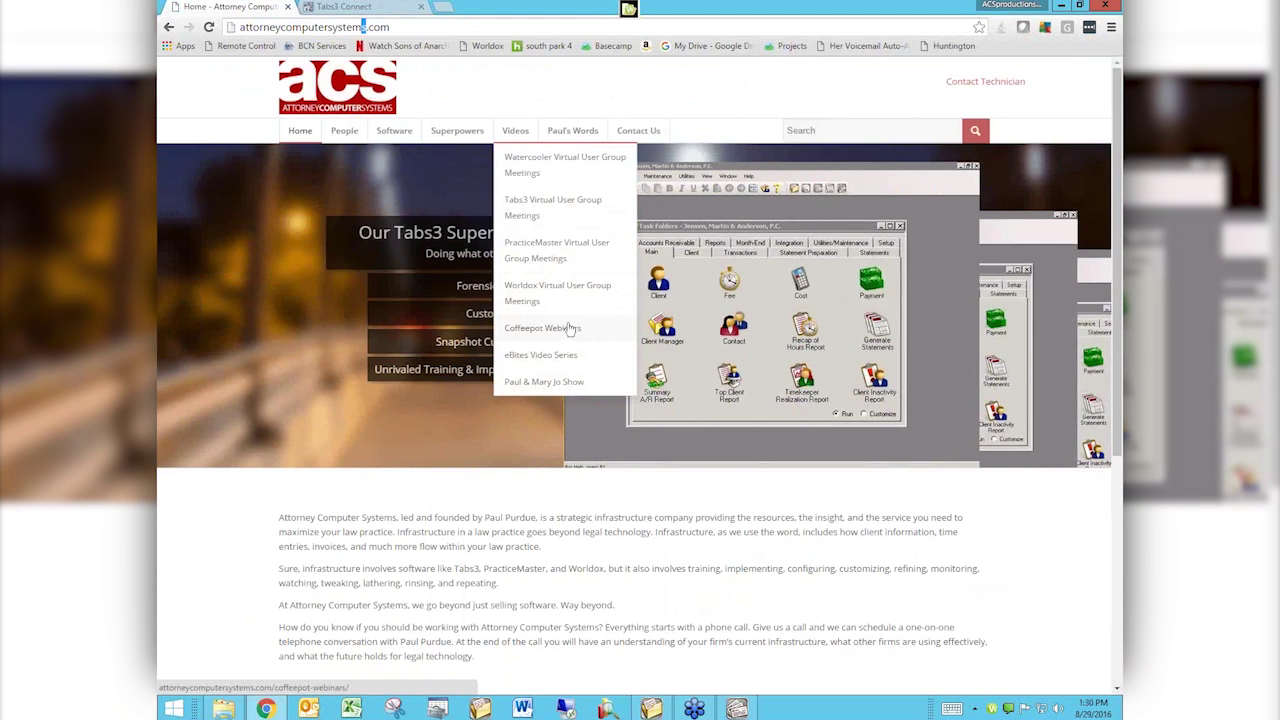
pyautogui.click(534, 213)
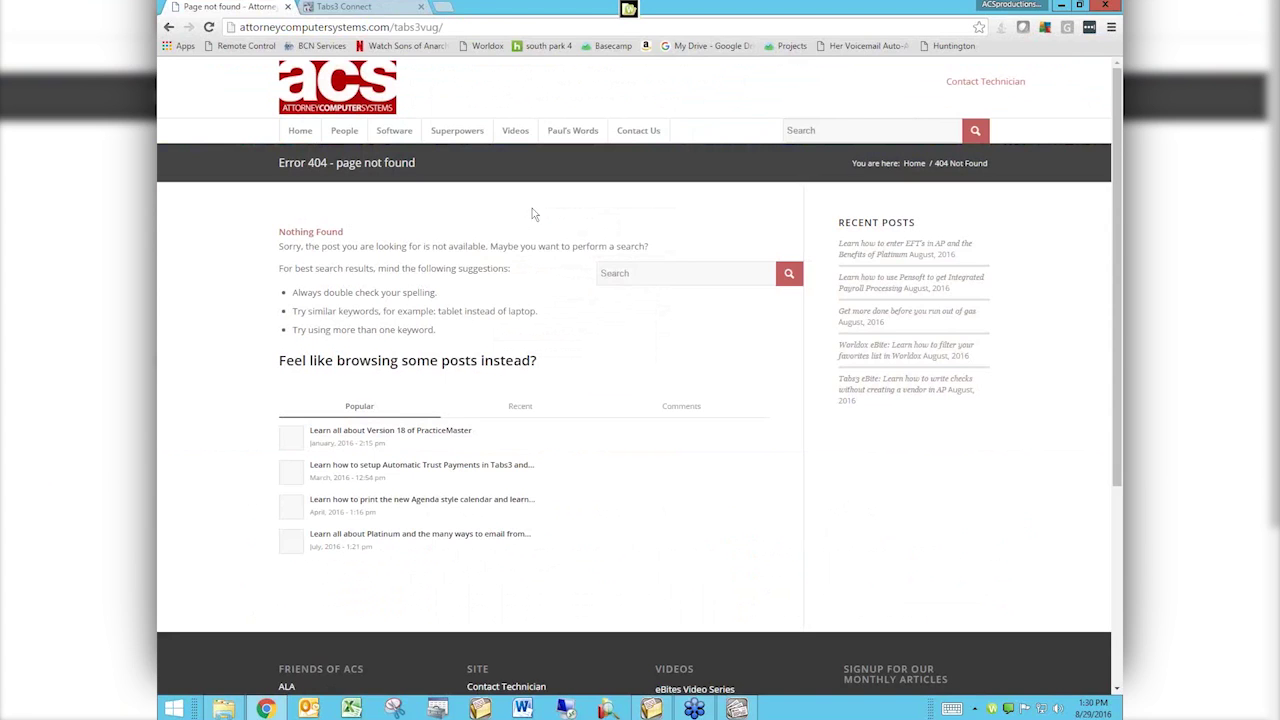
pyautogui.click(168, 28)
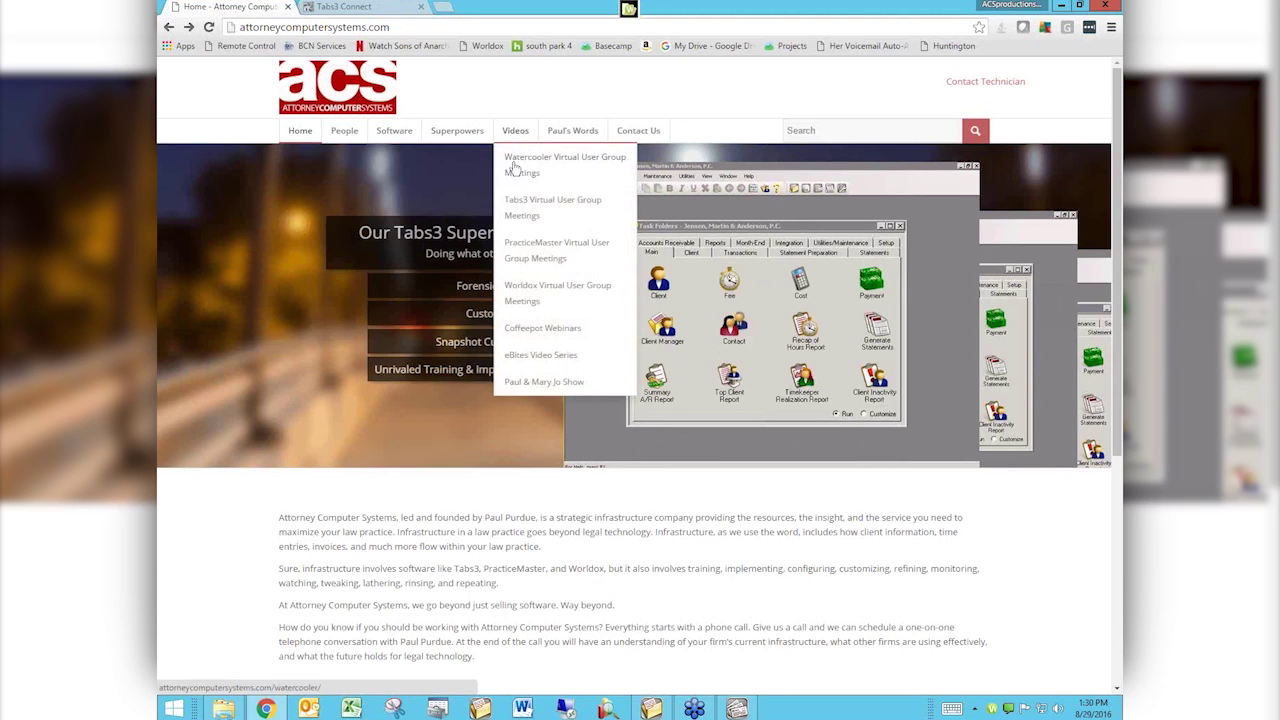
pyautogui.click(524, 212)
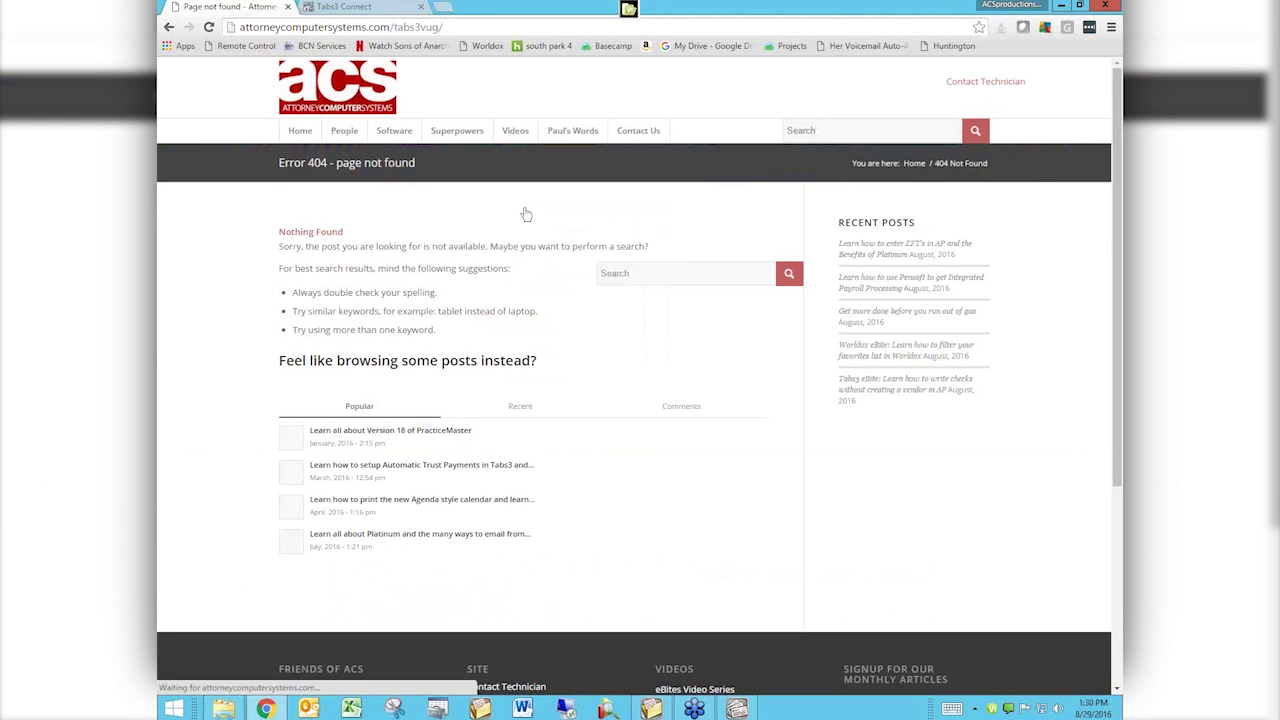
pyautogui.click(172, 29)
# Open the PracticeMaster Virtual User Group Meetings page and examine the upcoming session's details and the recorded meetings.
pyautogui.moveTo(531, 124)
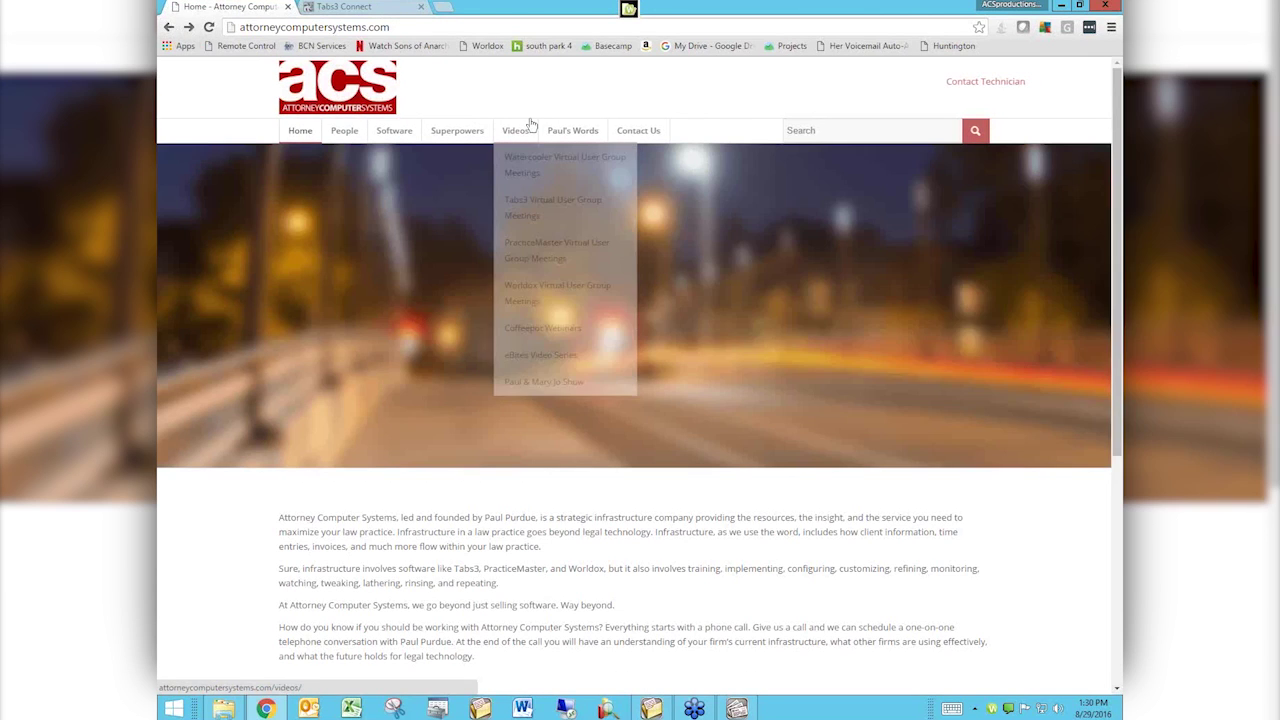
pyautogui.click(540, 258)
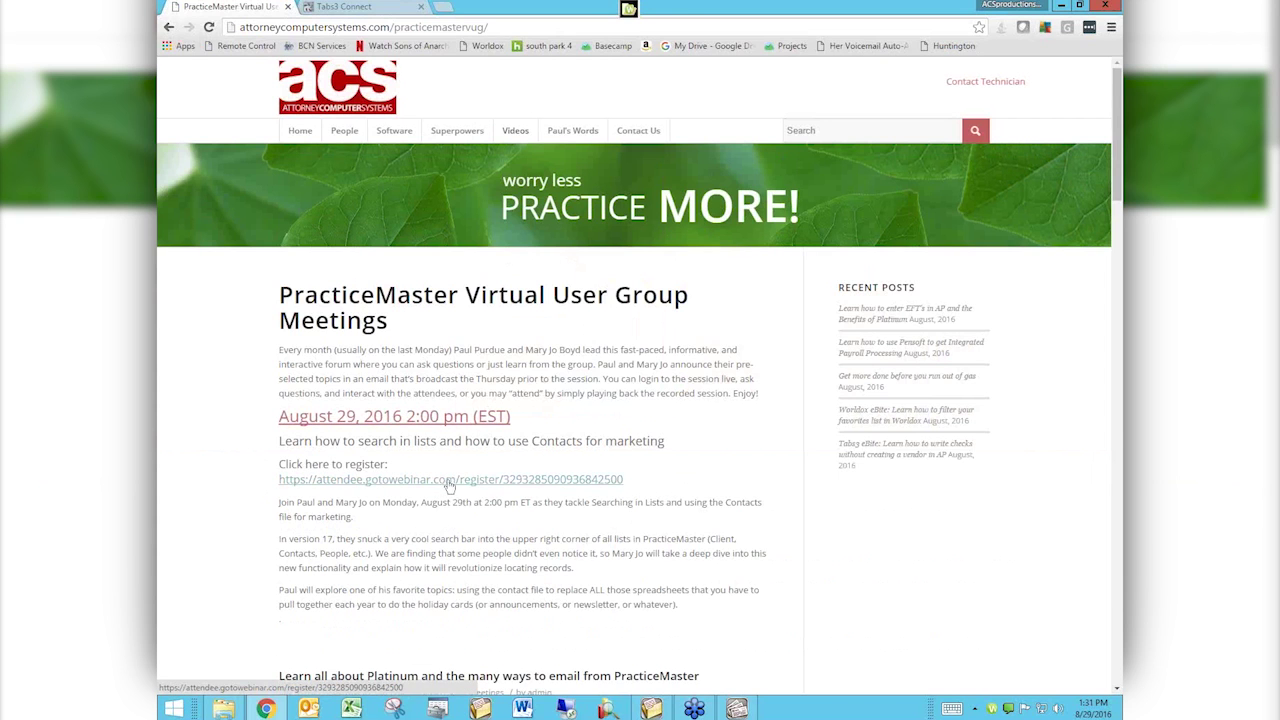
pyautogui.scroll(-3, 745, 497)
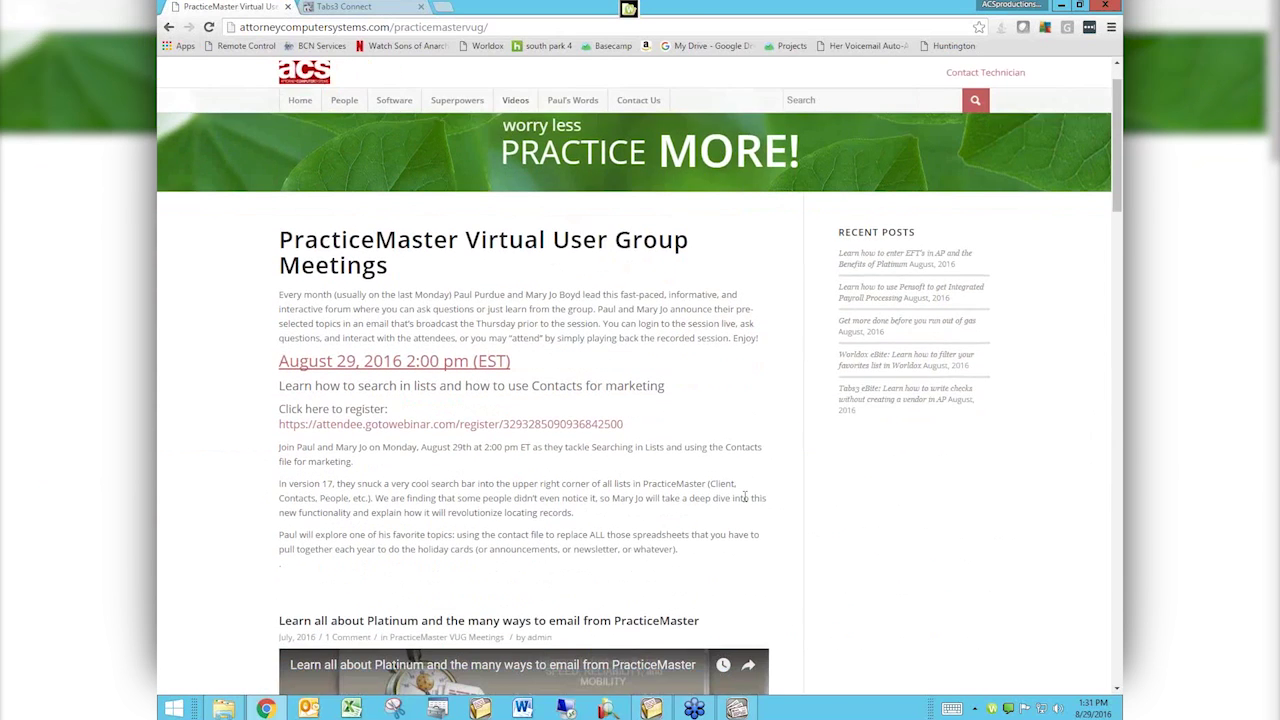
pyautogui.scroll(-1, 745, 502)
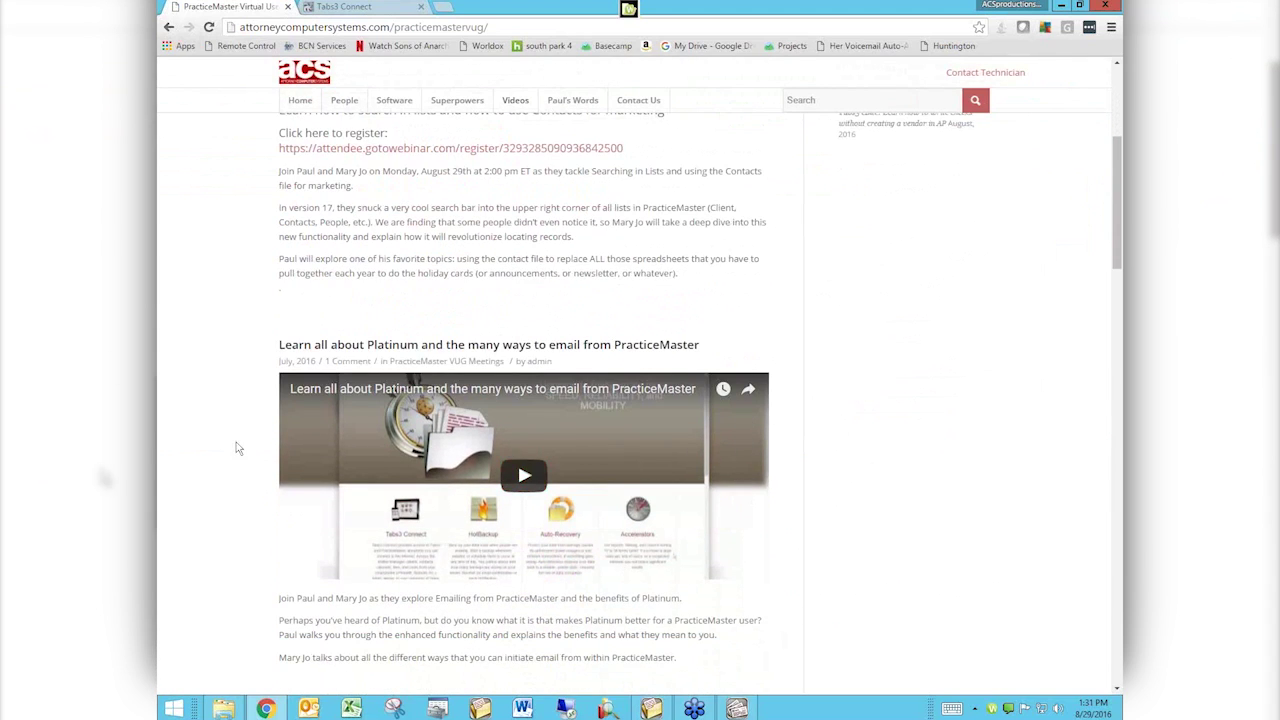
pyautogui.scroll(-1, 237, 454)
pyautogui.scroll(-3, 237, 454)
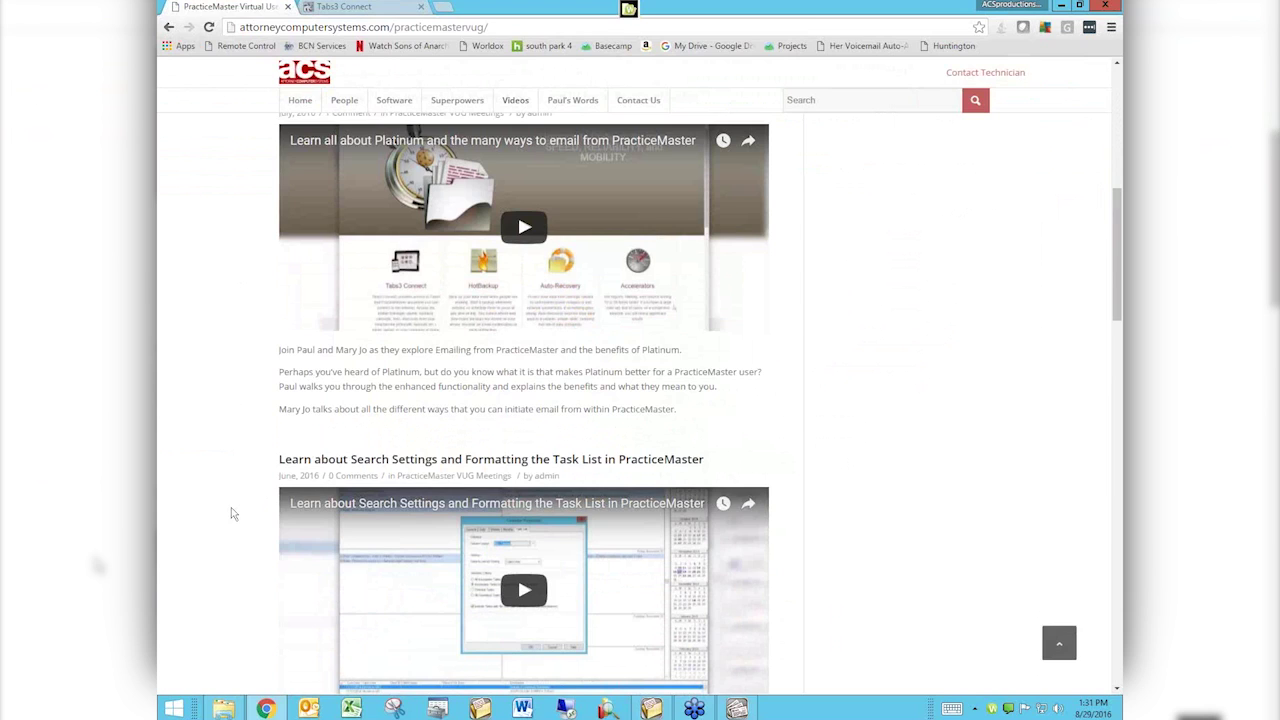
pyautogui.scroll(3, 225, 306)
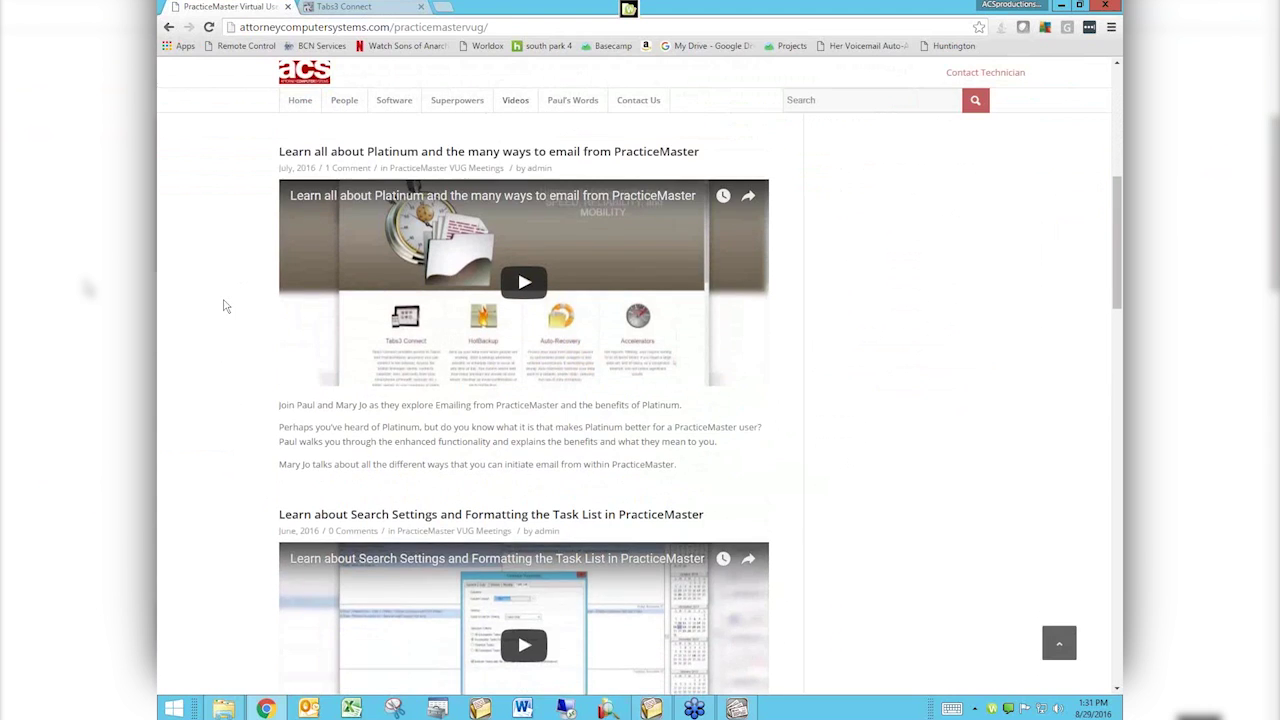
pyautogui.scroll(1, 225, 306)
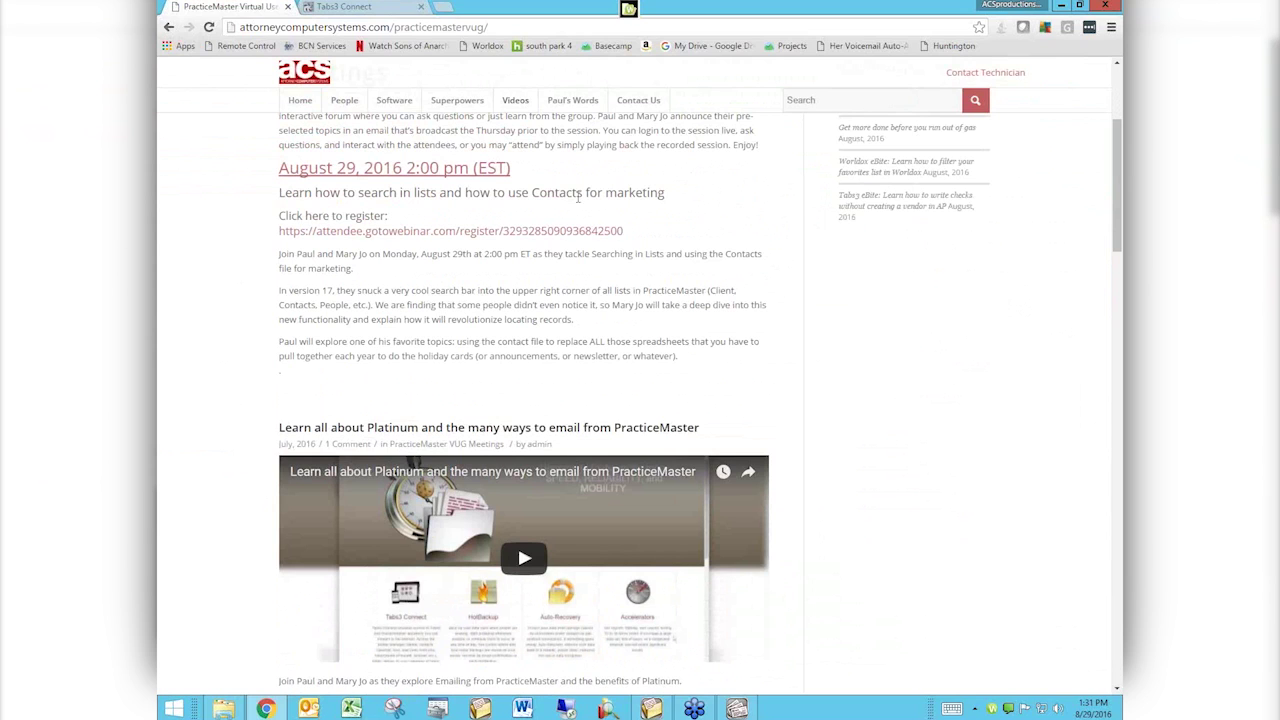
# Show the site's video categories and locate the eBites Video Series.
pyautogui.moveTo(515, 100)
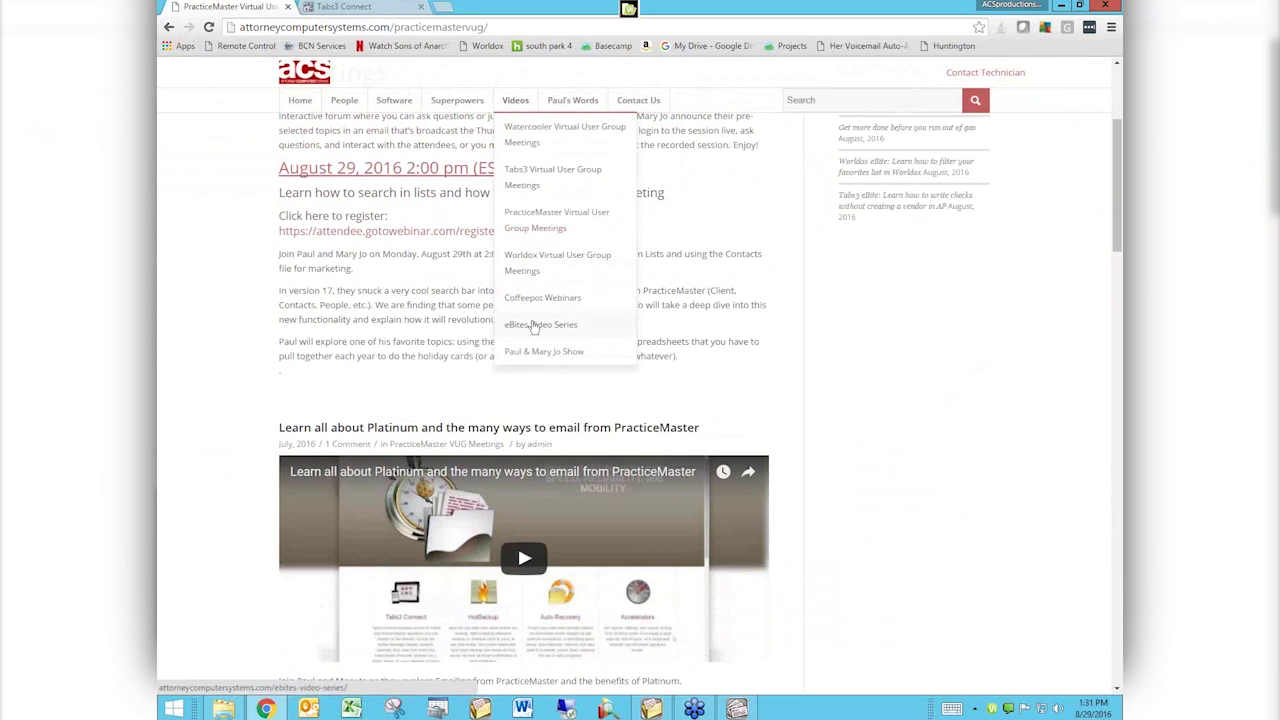